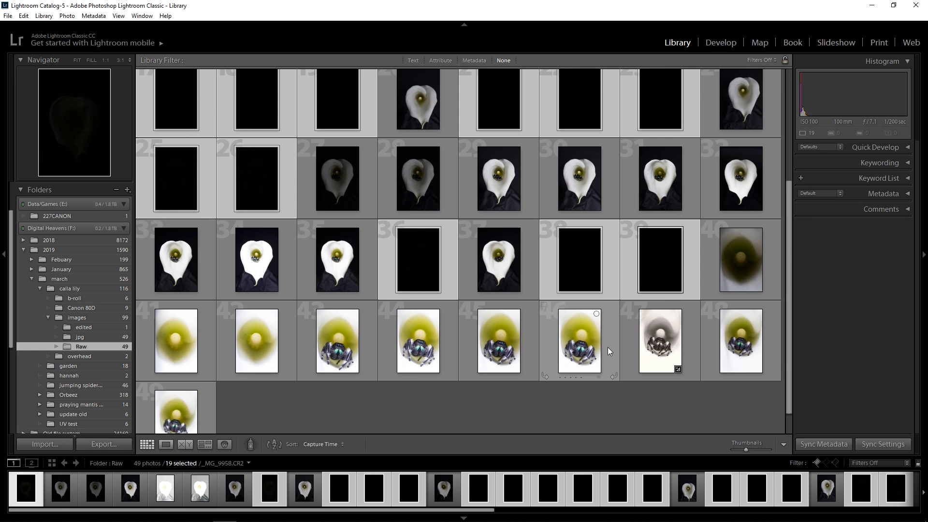
Remove the selected black frames of the Raw folder from the catalog.
key(Delete)
click(480, 292)
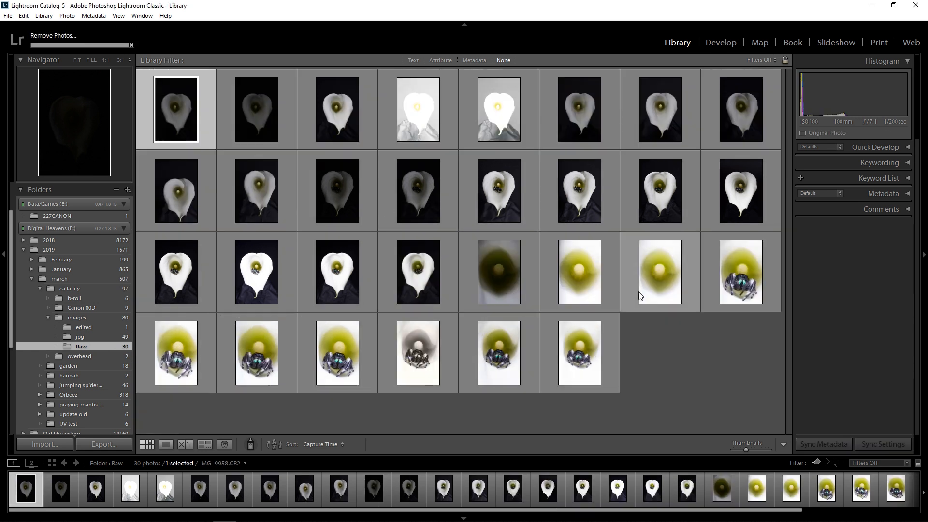
click(680, 369)
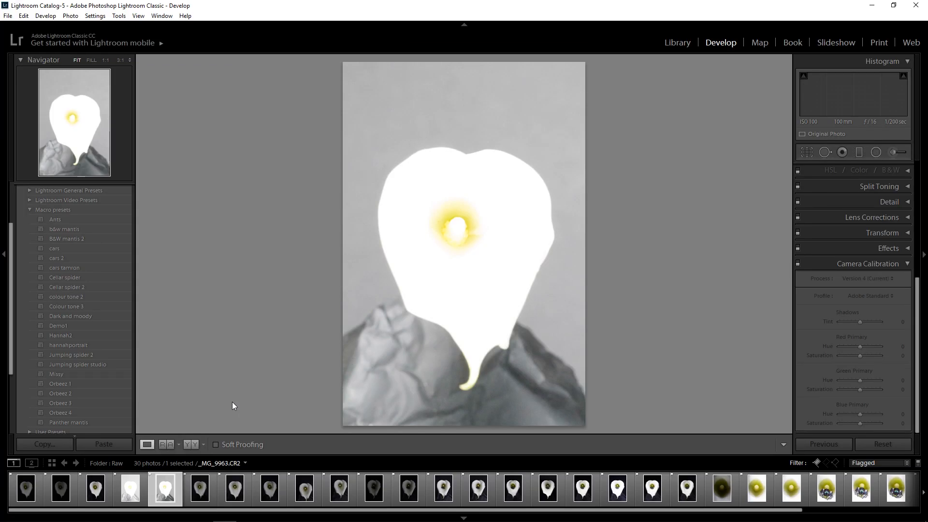
Reject the two blown-out white calla lily photos, _MG_9962.CR2 and the similar frame beside it.
key(x)
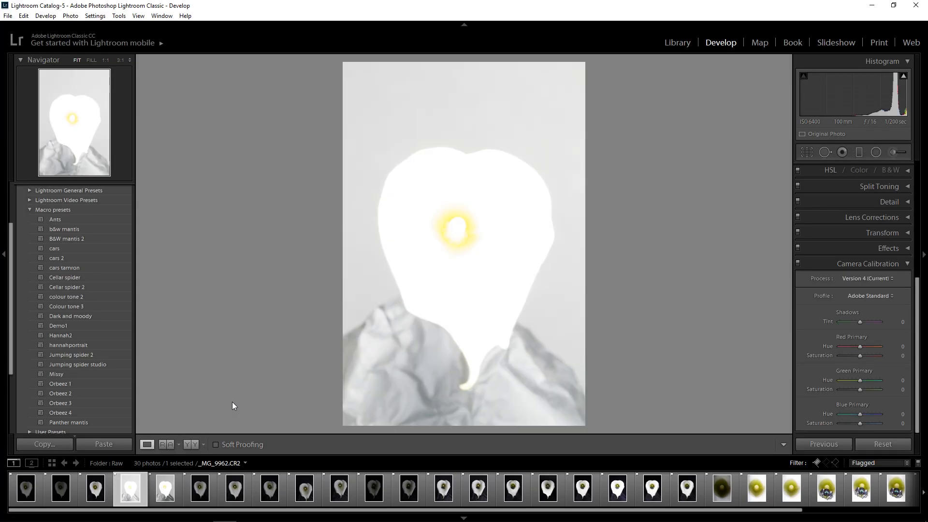
key(x)
key(Right)
key(Right)
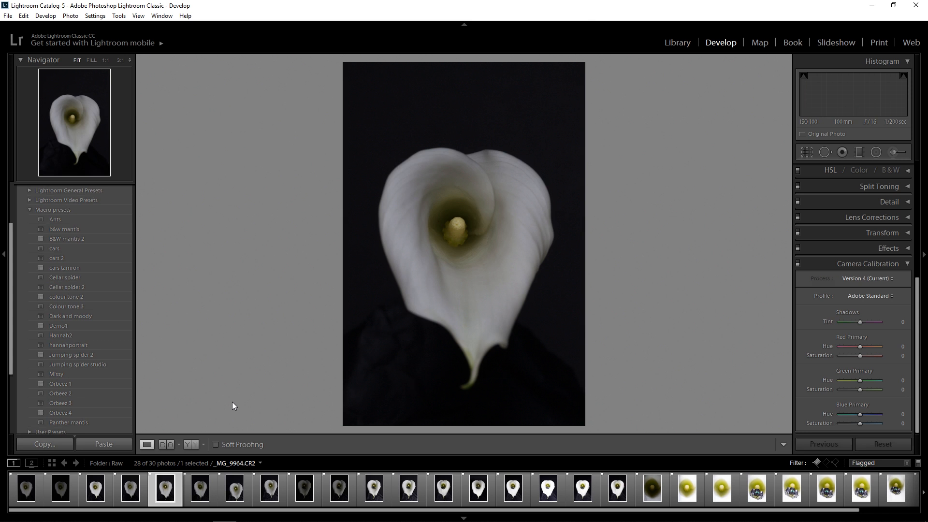
Compare the neighbouring calla lily frames and reject _MG_9978.CR2, where the flower's tip is cut off.
key(Right)
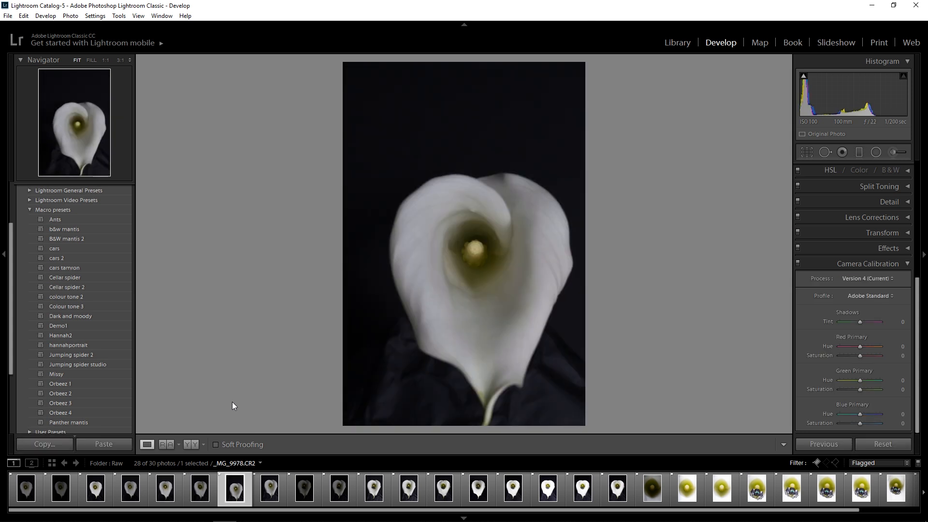
key(Right)
key(Right)
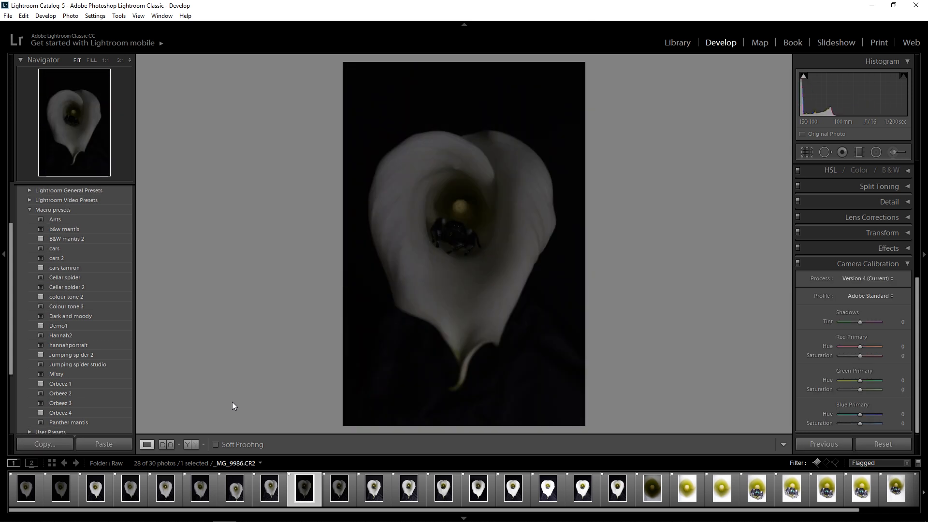
key(Right)
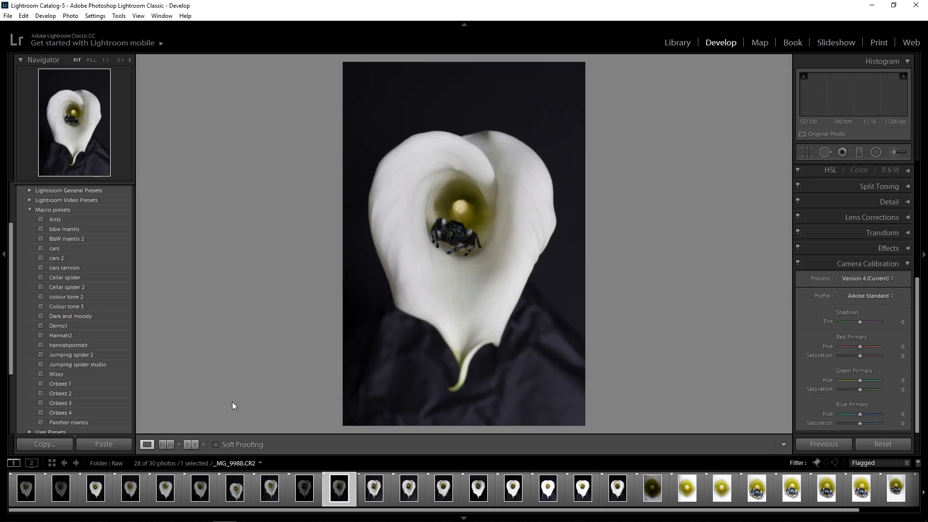
key(Left)
key(Left)
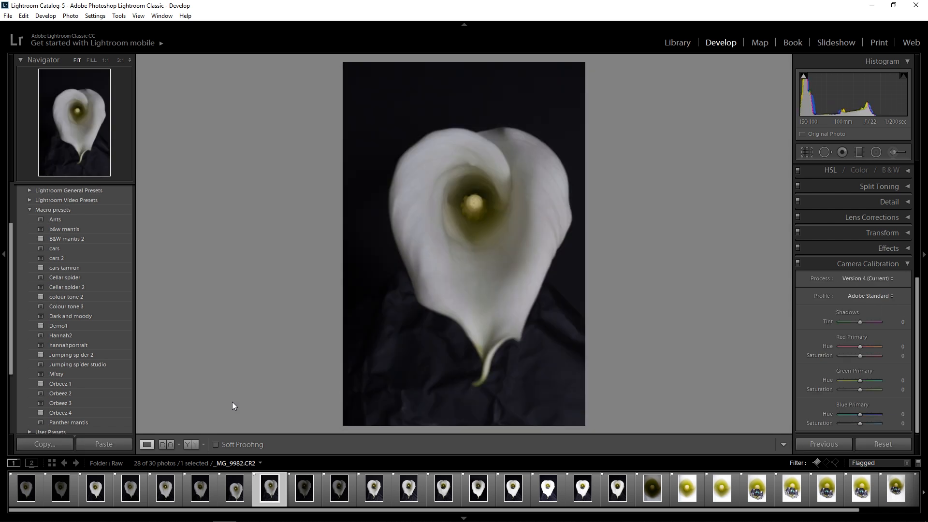
key(Left)
key(Left)
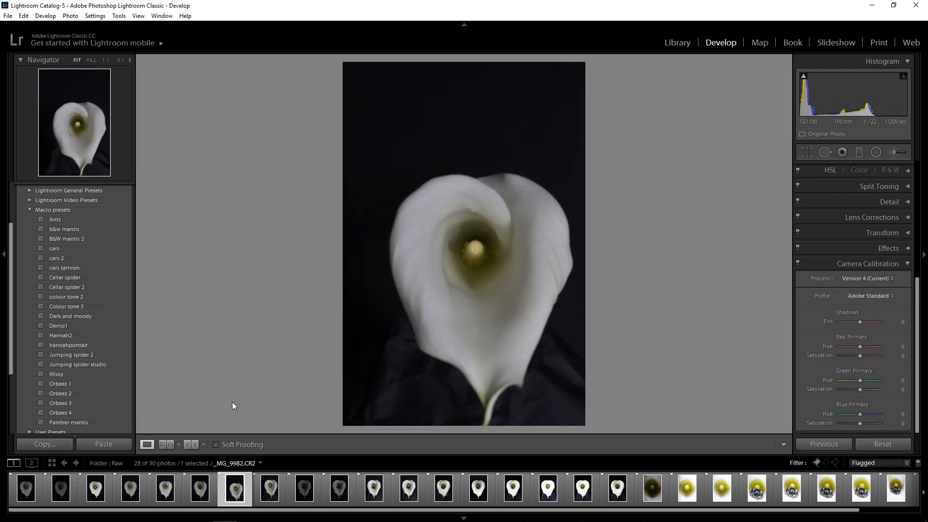
key(Right)
key(x)
key(Left)
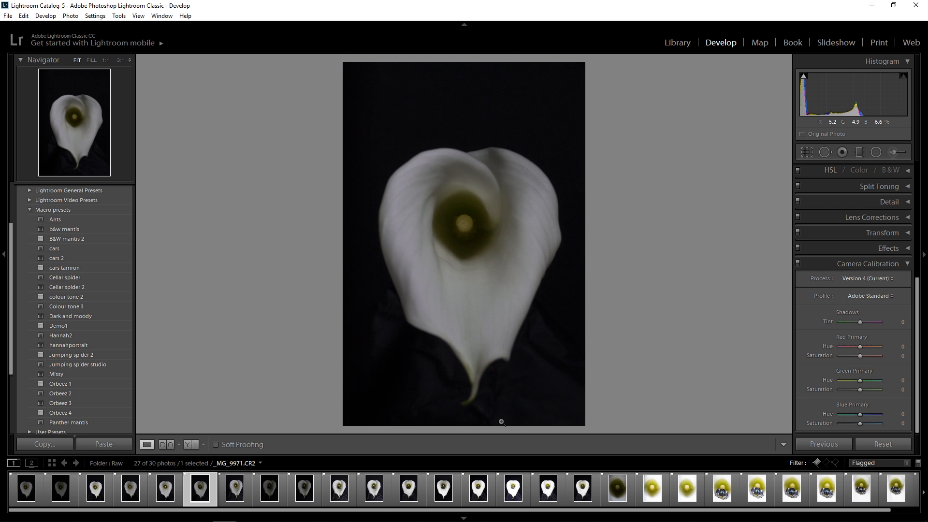
Compare _MG_9971.CR2 with the frames around it and reject it.
key(Left)
key(Left)
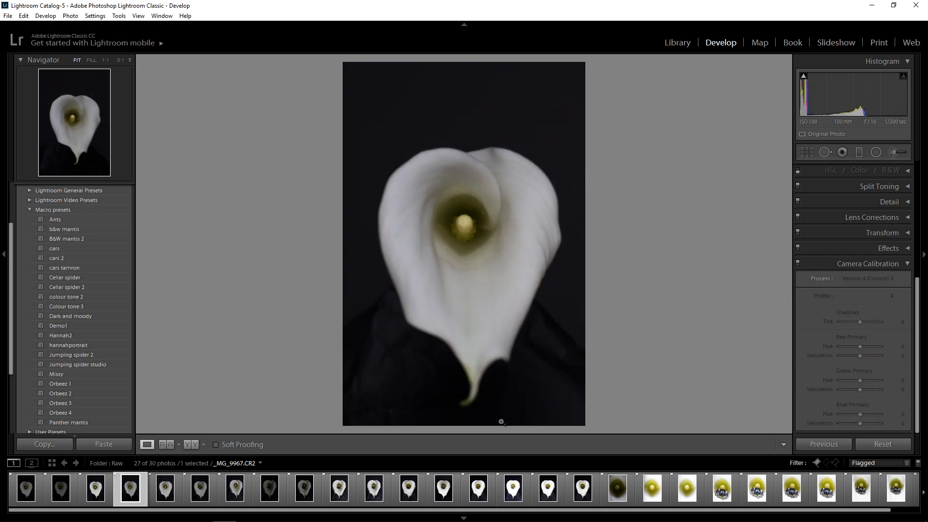
key(Right)
key(Right)
key(Right)
key(Right)
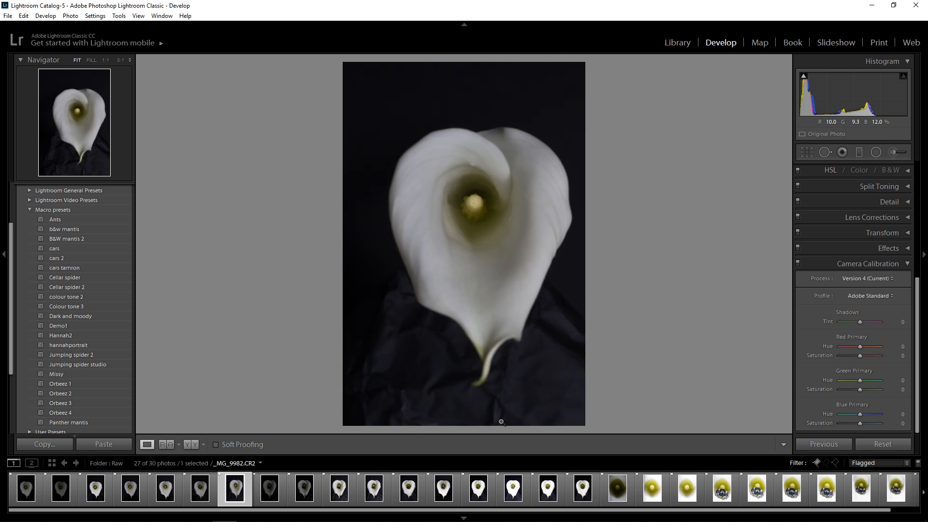
key(Left)
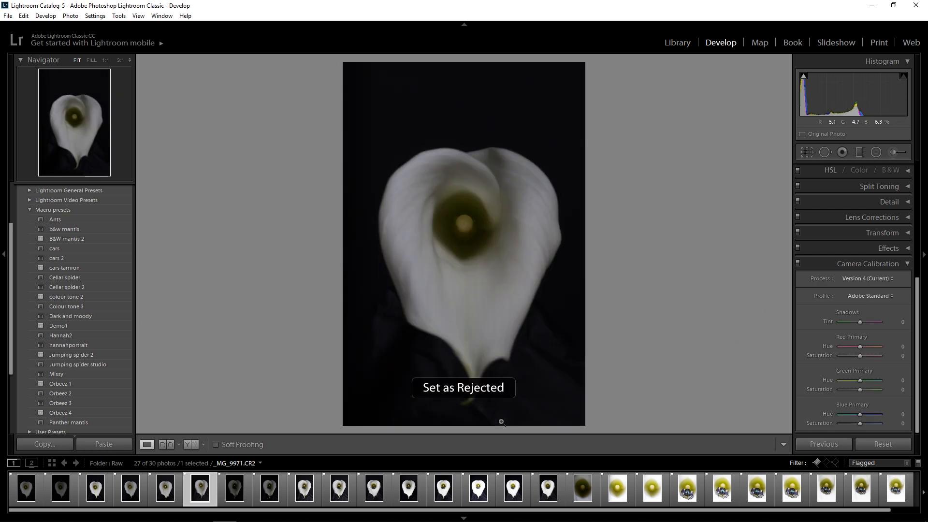
Compare the empty flower shots _MG_9967.CR2 and _MG_9982.CR2 and reject _MG_9982.CR2.
key(Left)
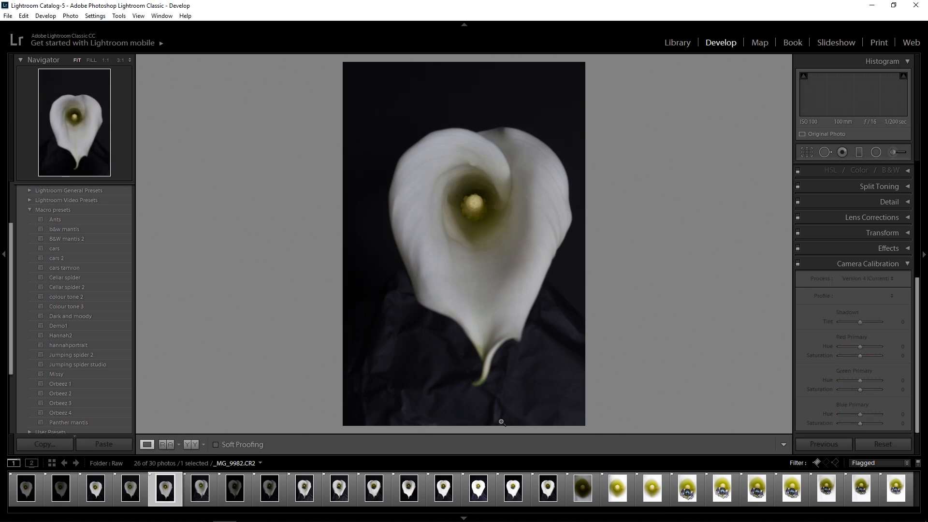
key(Right)
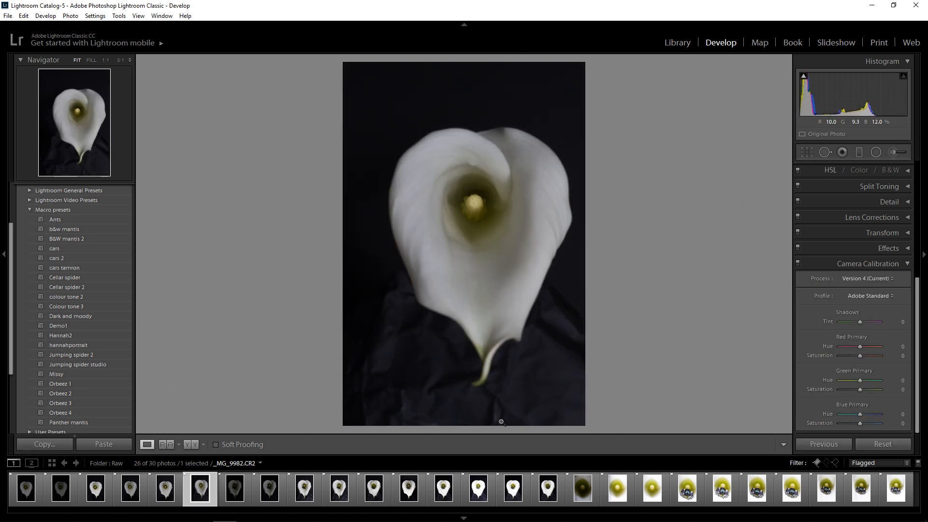
key(Left)
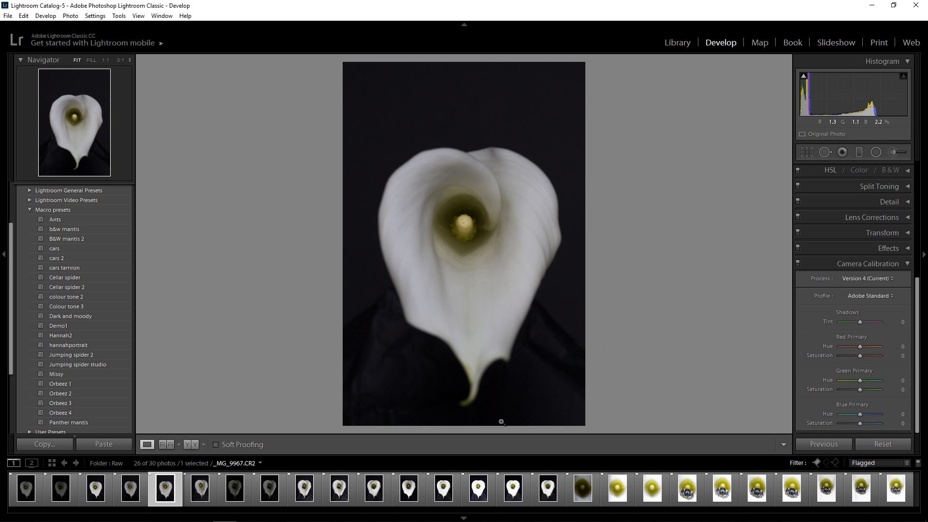
key(Right)
key(Left)
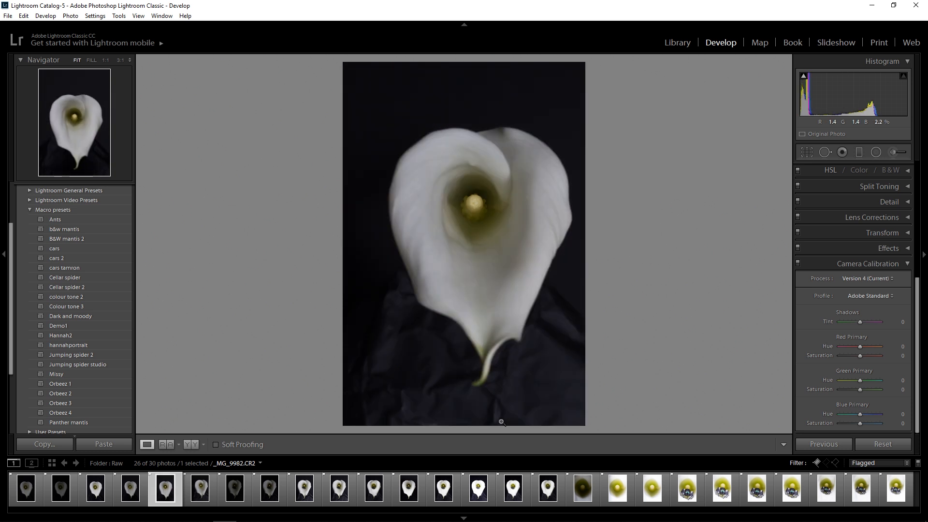
key(x)
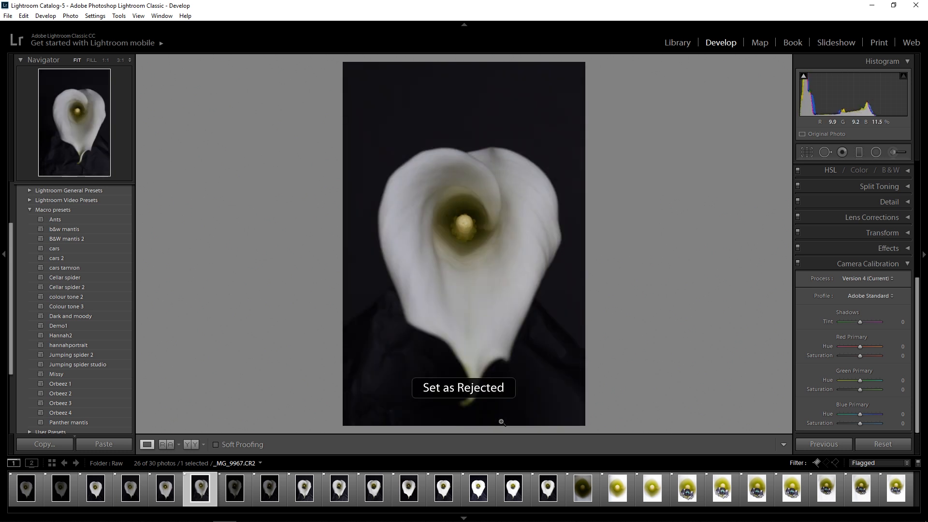
Compare _MG_9964.CR2 with _MG_9967.CR2 and reject _MG_9964.CR2.
key(Left)
key(Left)
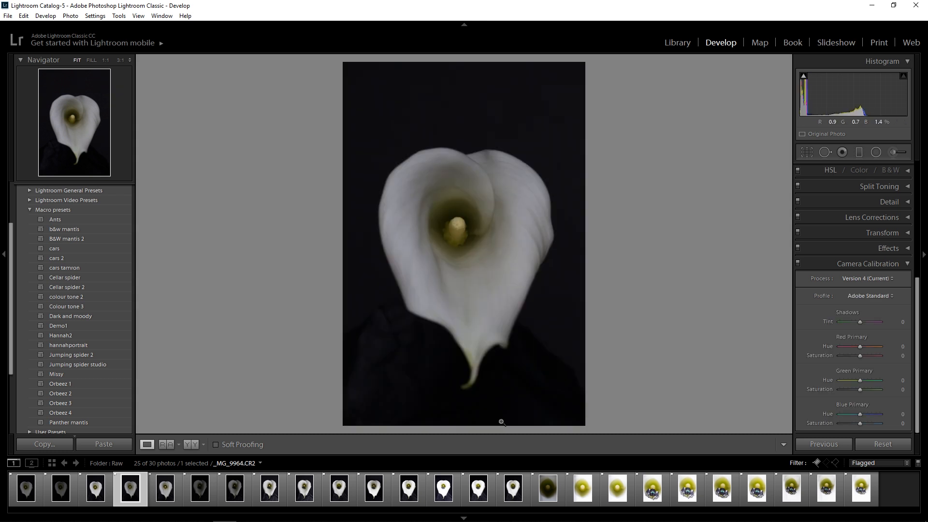
key(Left)
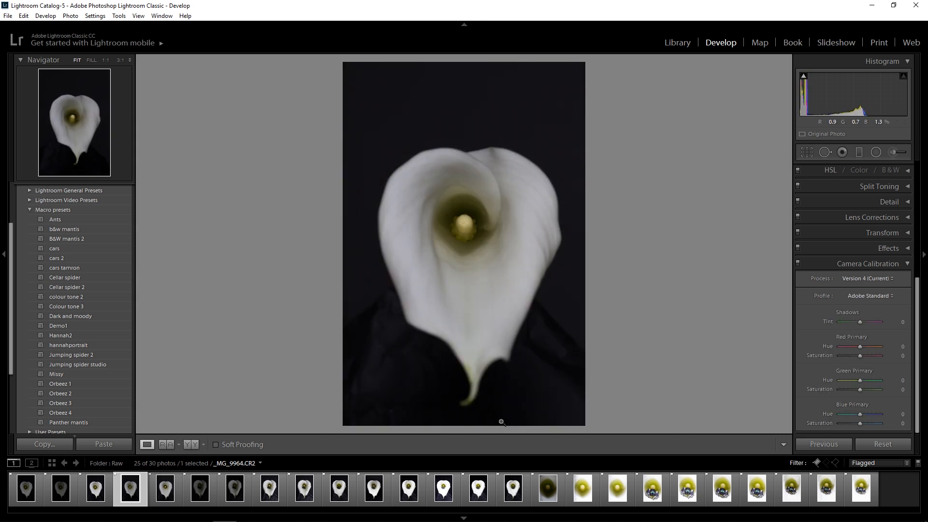
key(x)
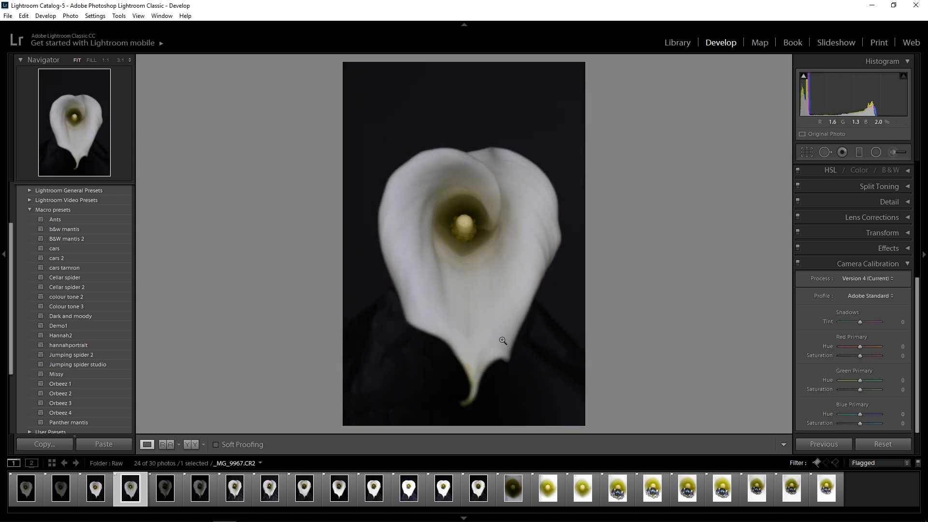
Compare _MG_9961.CR2 with _MG_9967.CR2 and reject _MG_9961.CR2.
key(Left)
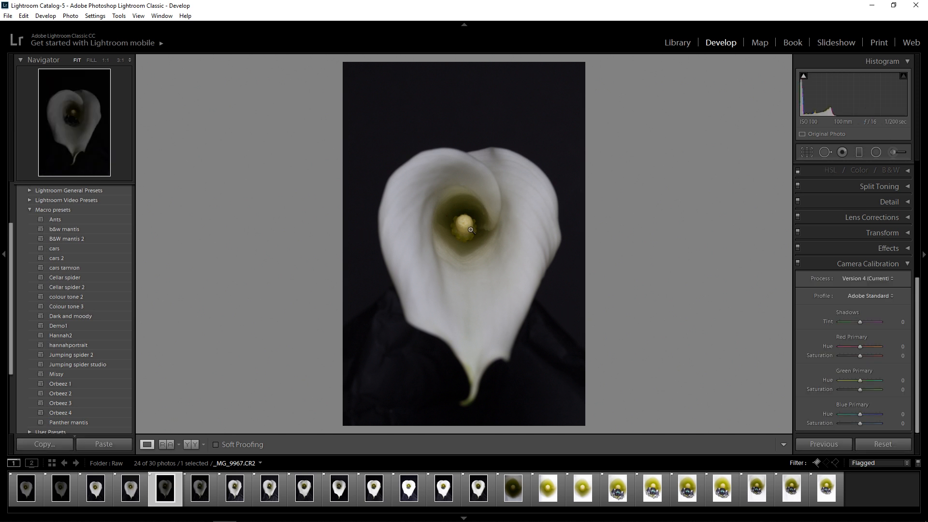
key(Right)
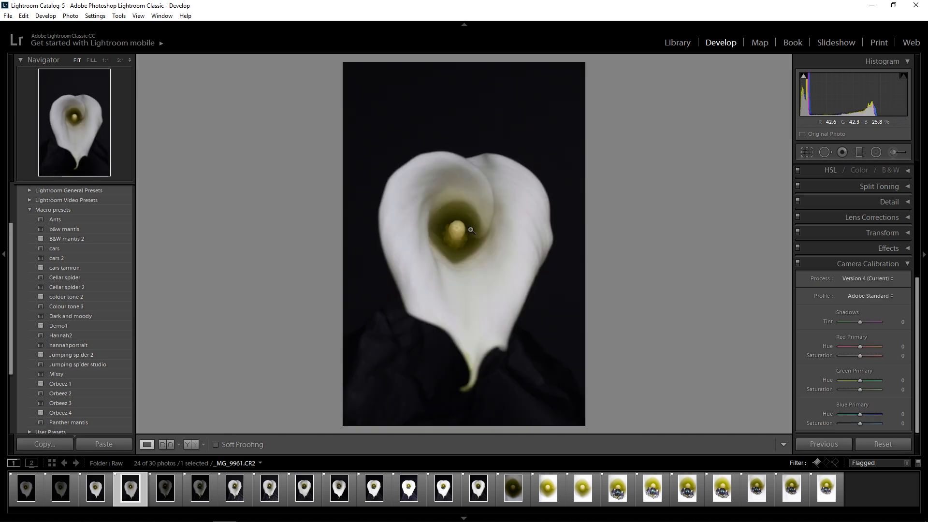
key(Left)
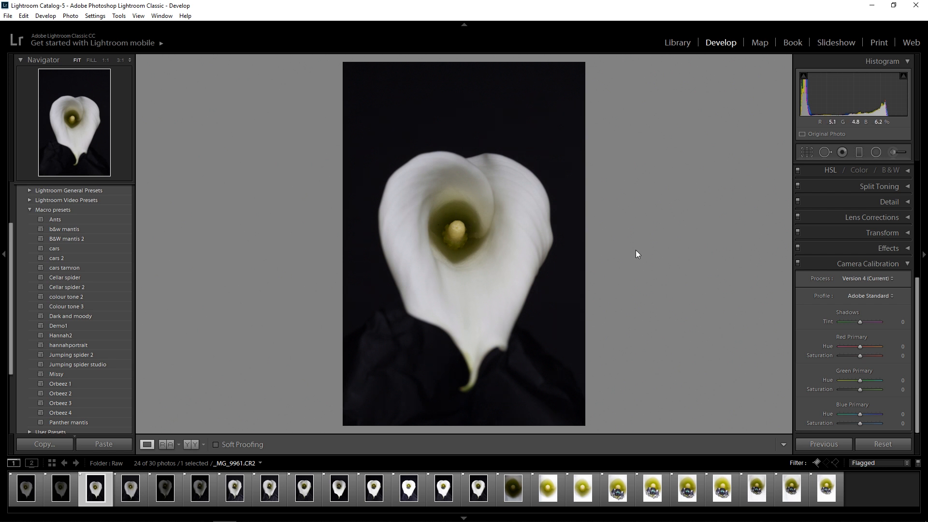
key(x)
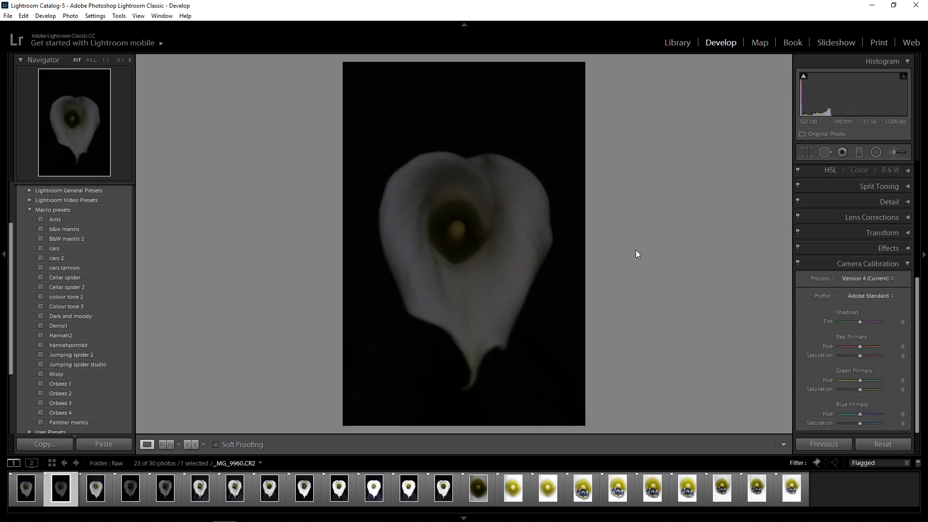
Reject the underexposed flower photos _MG_9960.CR2 and _MG_9959.CR2 and the two dark frames with the spider.
key(x)
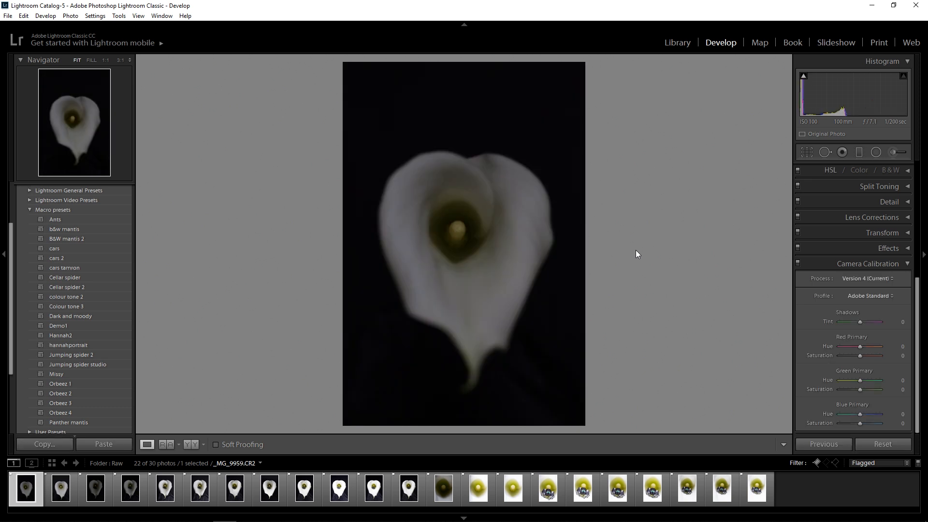
key(x)
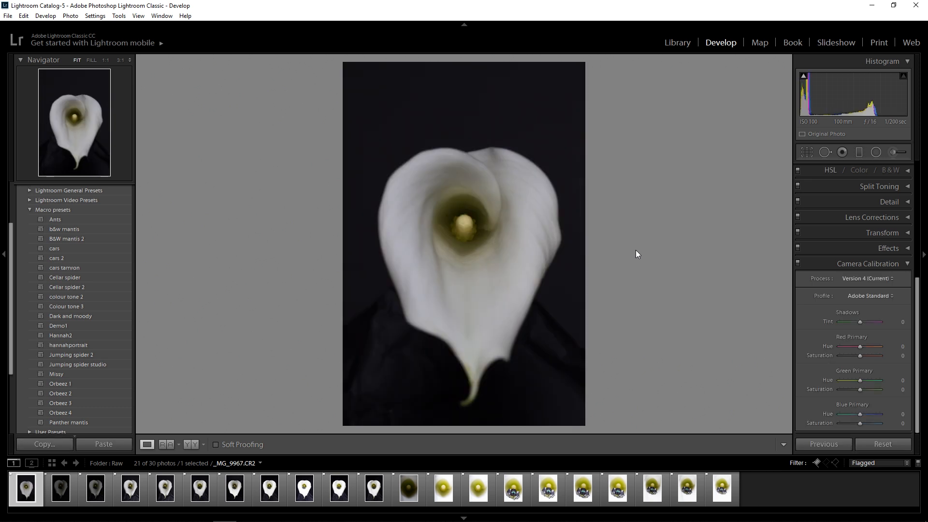
key(Right)
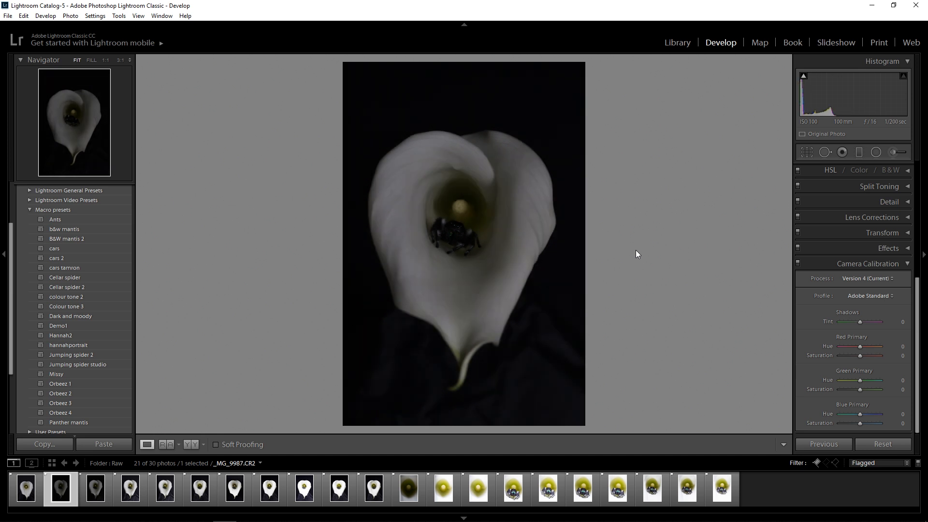
key(x)
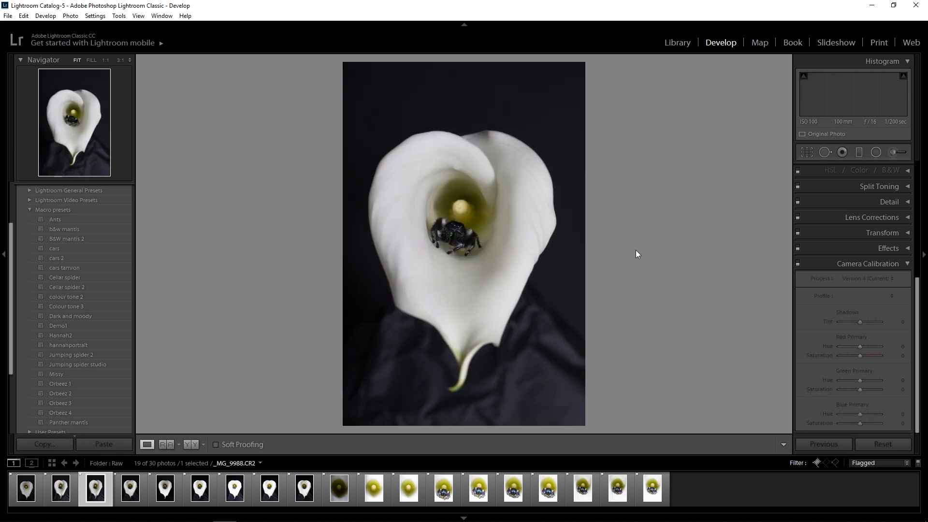
Compare the spider's sharpness and lighting in _MG_9990.CR2 and _MG_9991.CR2 at 1:1 zoom.
key(Right)
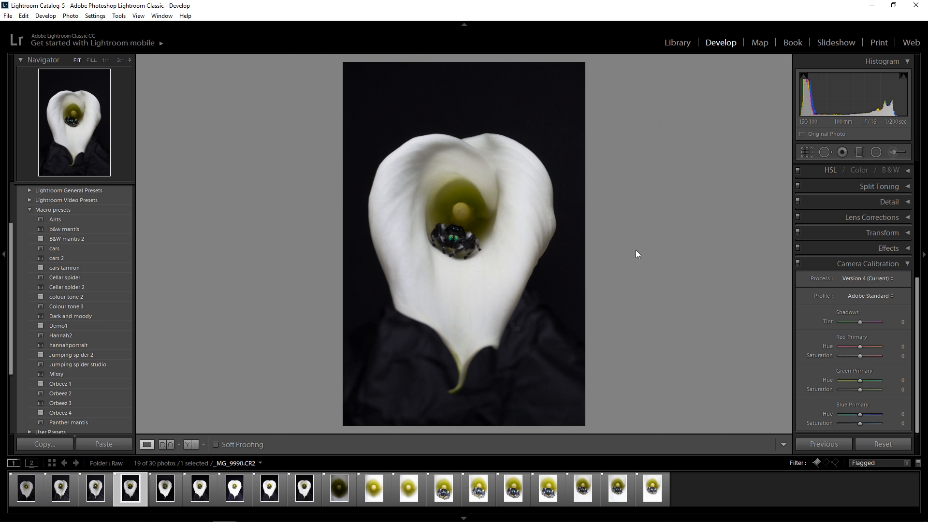
key(Right)
key(Left)
click(434, 244)
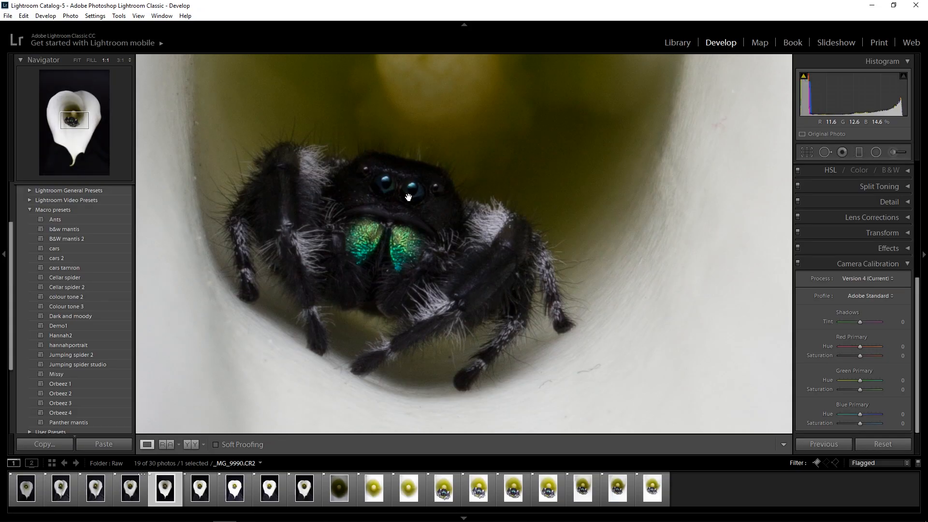
click(408, 197)
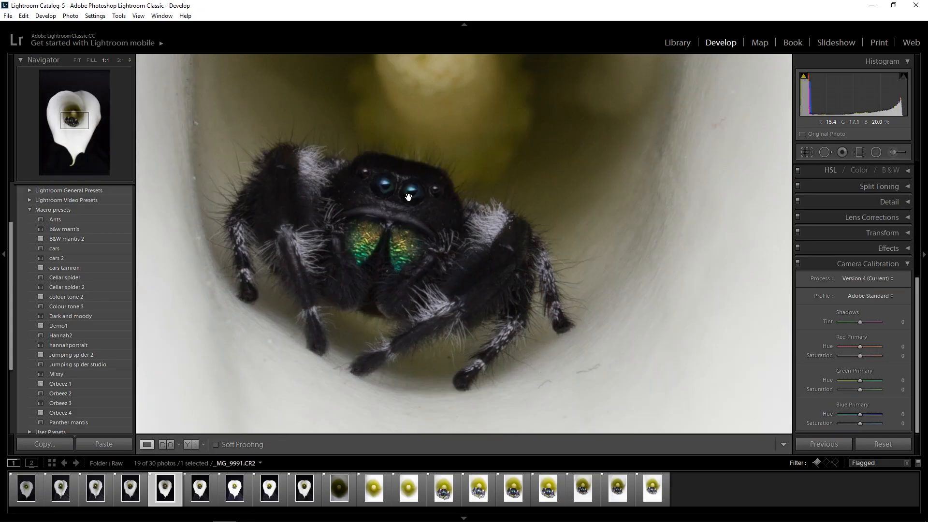
key(Right)
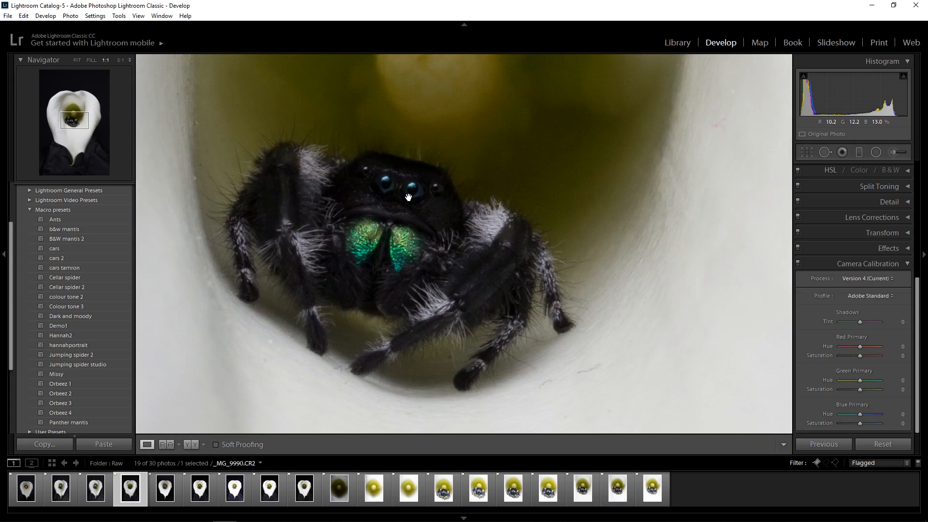
key(Right)
click(465, 221)
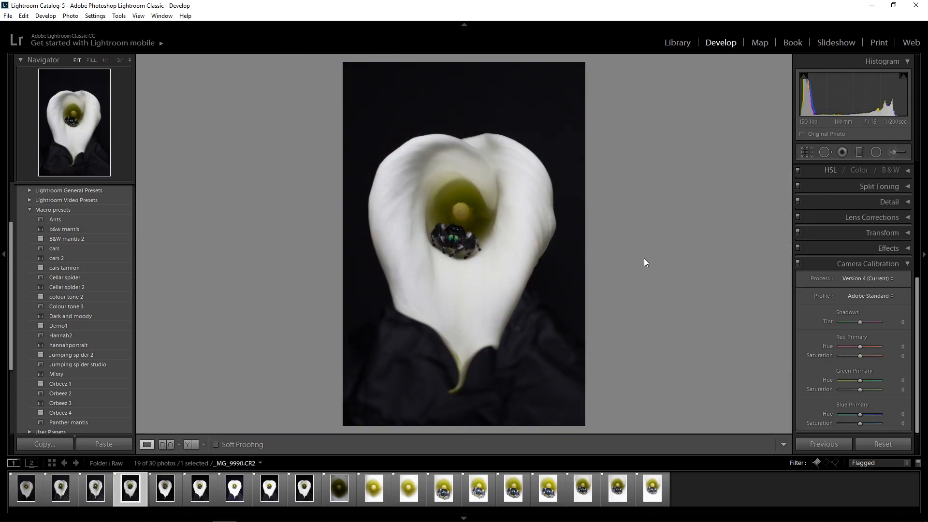
Reject the other full-flower spider shots on the dark background, keeping _MG_9991.CR2.
key(Right)
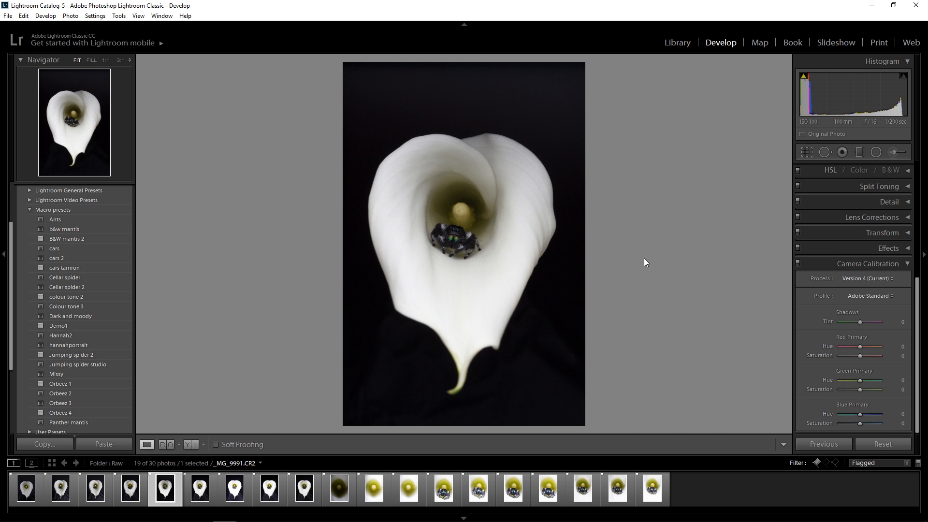
key(Left)
key(x)
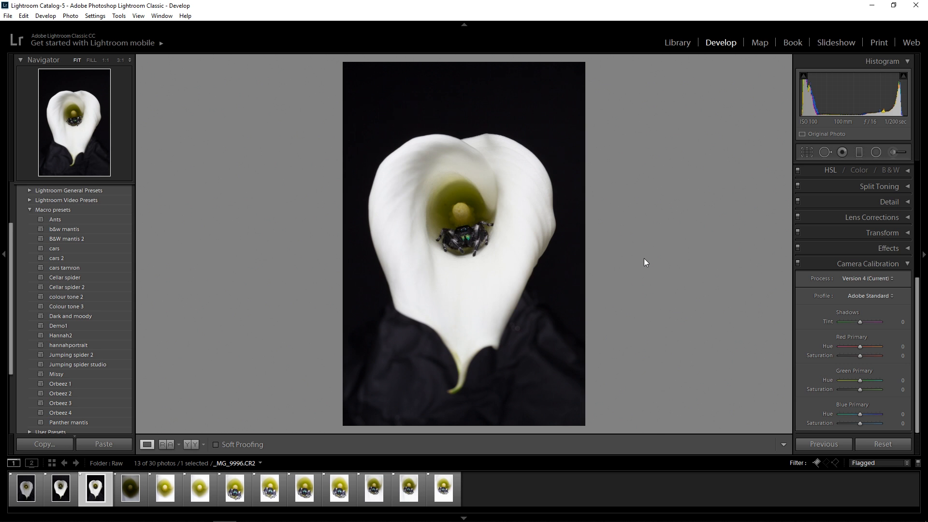
key(u)
key(Right)
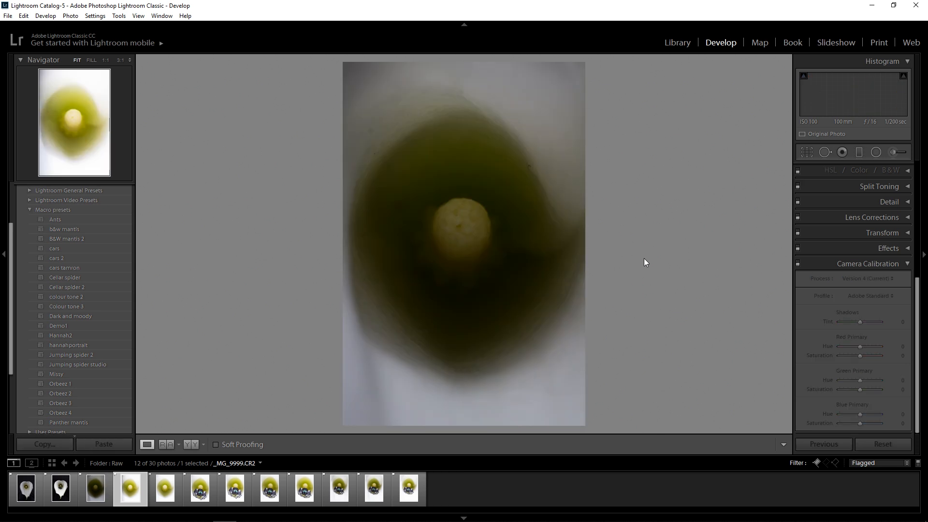
Compare the empty flower close-ups, including _MG_0001.CR2 and _MG_0002.CR2, and reject all three close-ups without the spider.
key(Right)
key(Left)
key(Left)
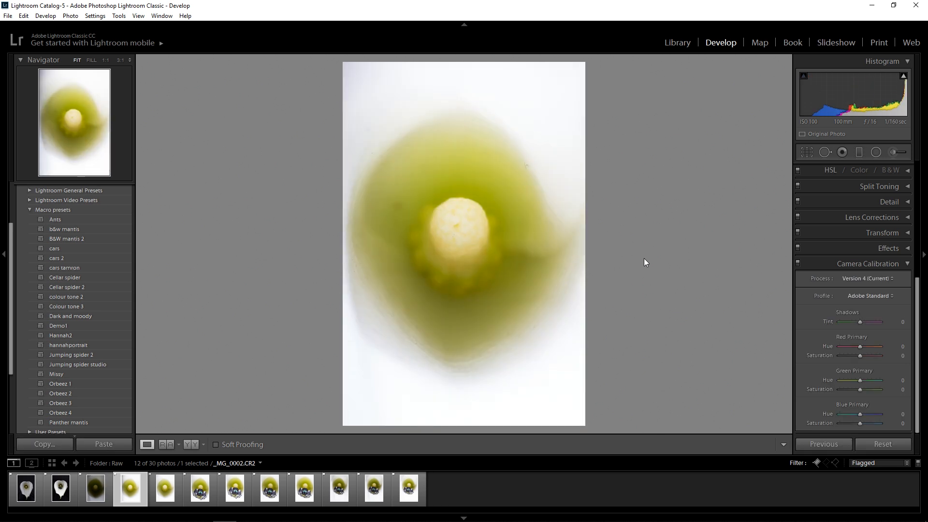
key(Right)
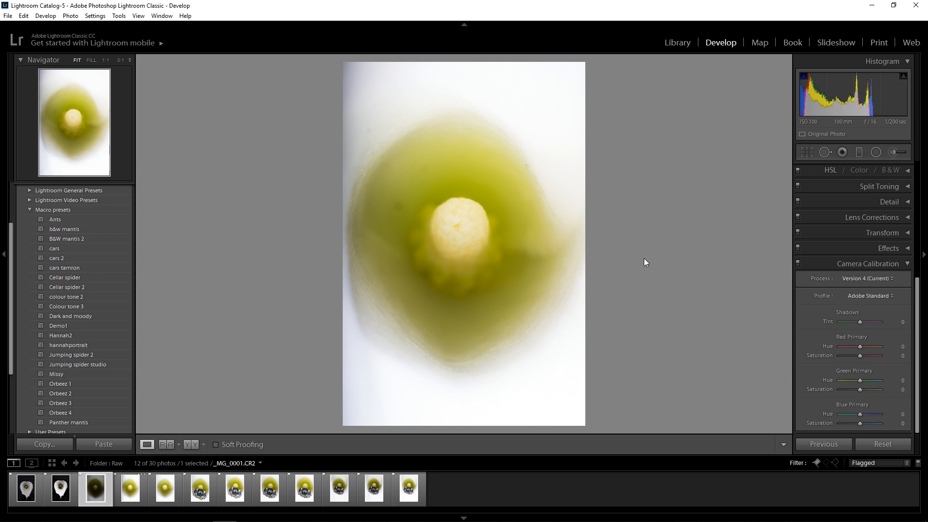
key(Left)
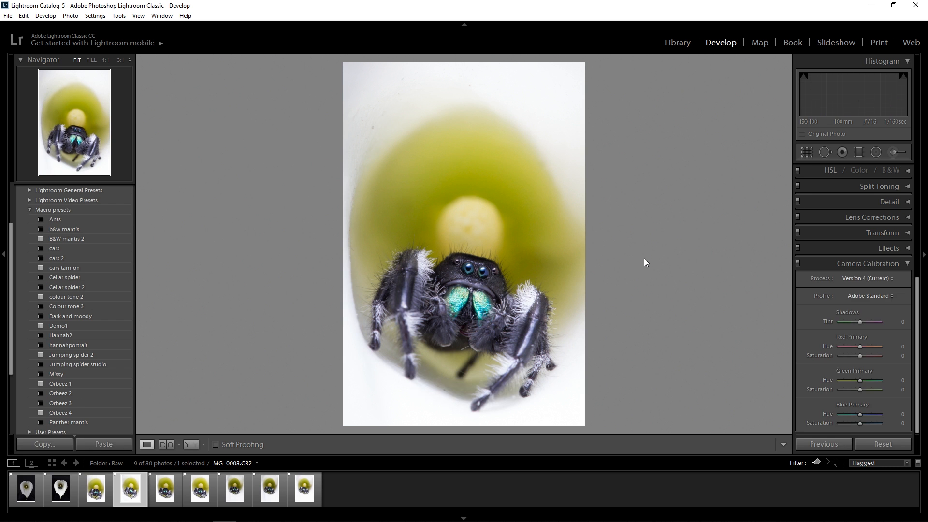
Review the spider close-ups and reject the four tighter shots, including _MG_0003.CR2, _MG_0004.CR2 and _MG_0005.CR2.
key(Right)
key(Right)
key(Right)
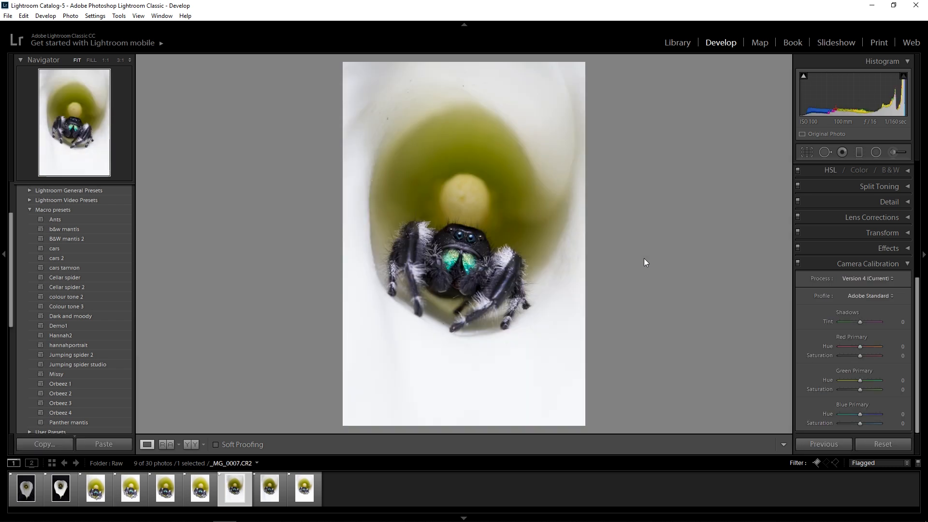
key(Right)
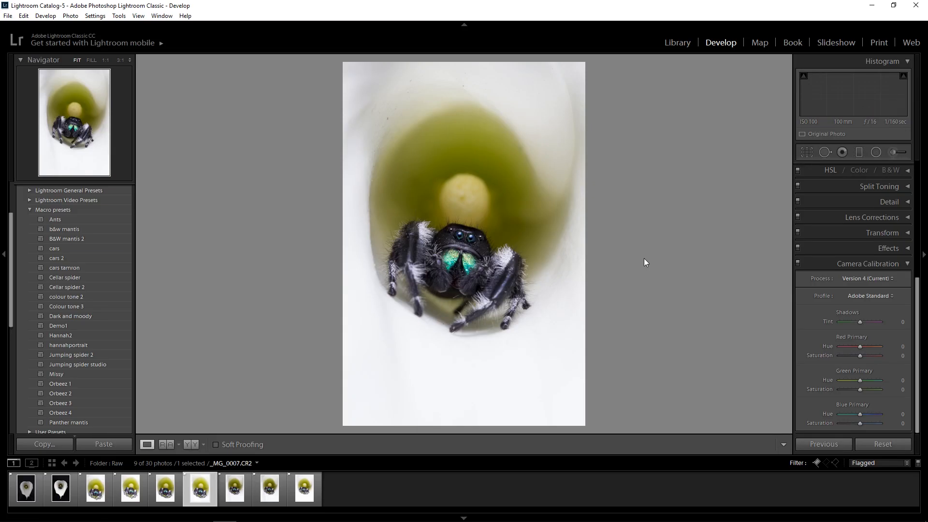
key(Left)
key(Left)
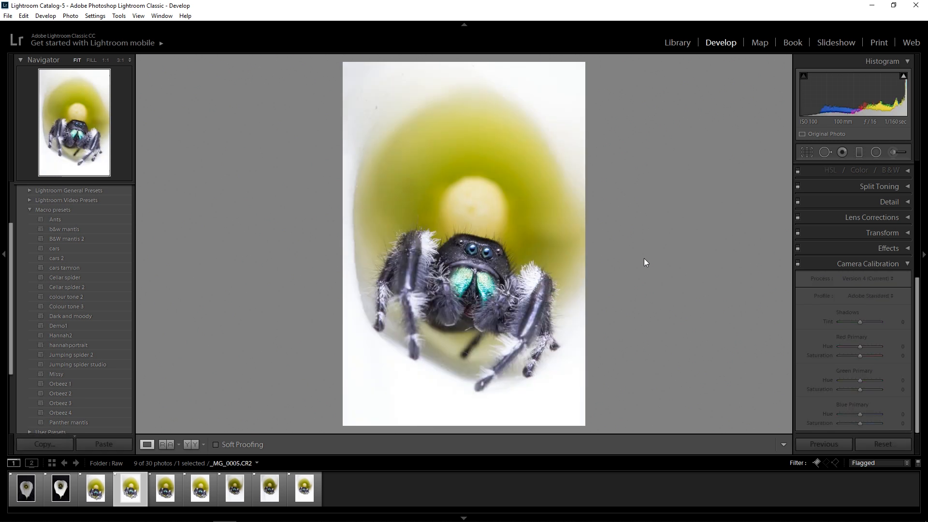
key(Left)
key(x)
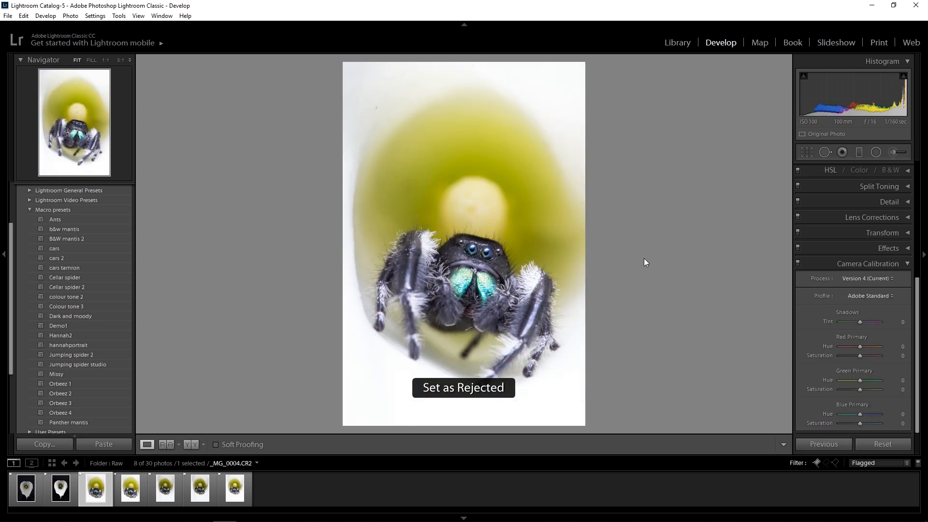
key(x)
key(x)
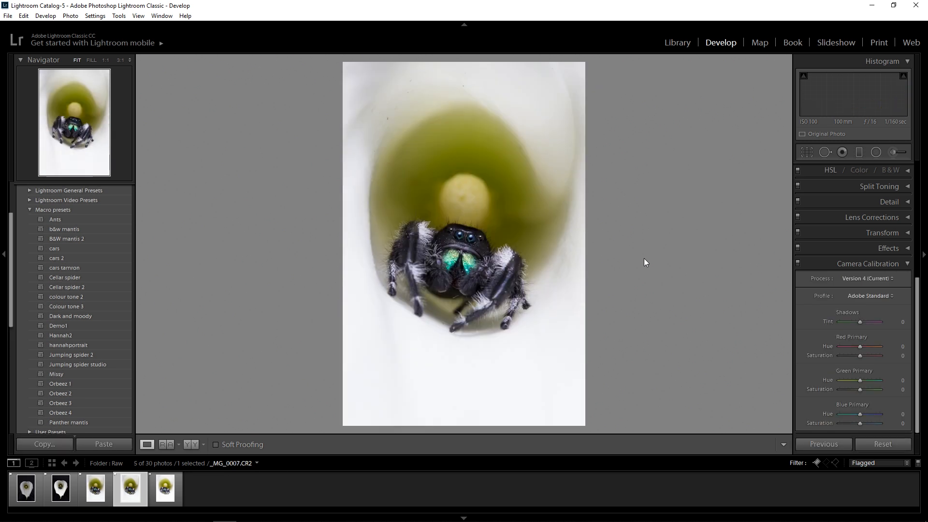
Compare _MG_0007.CR2, _MG_0008.CR2 and _MG_0009.CR2, and reject all but _MG_0009.CR2.
key(Right)
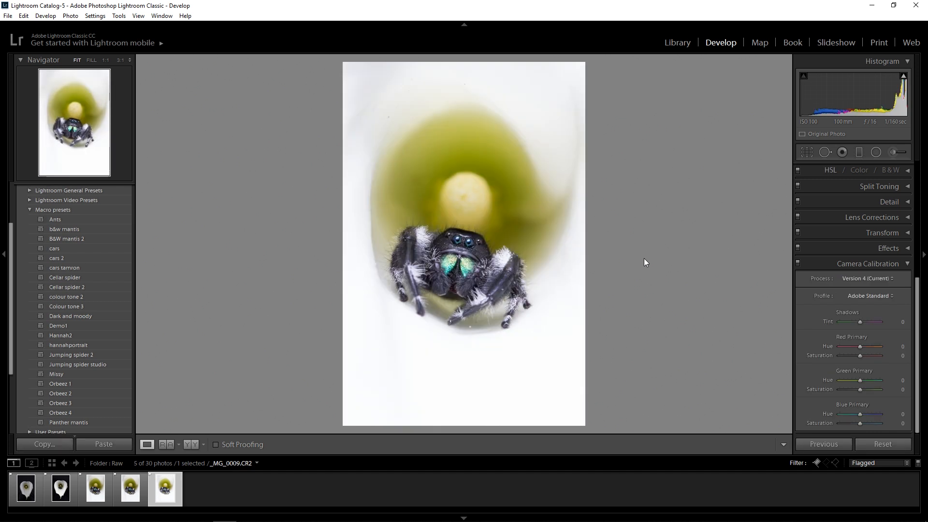
key(Left)
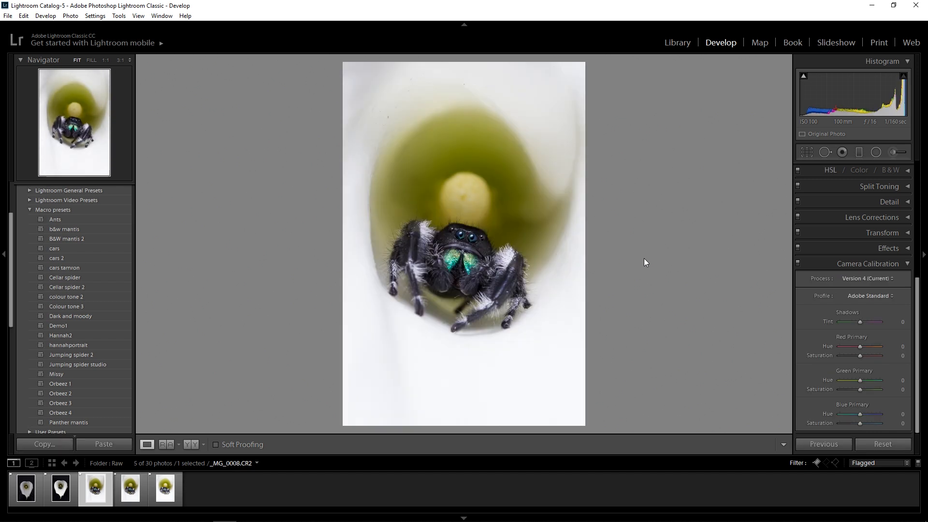
key(Right)
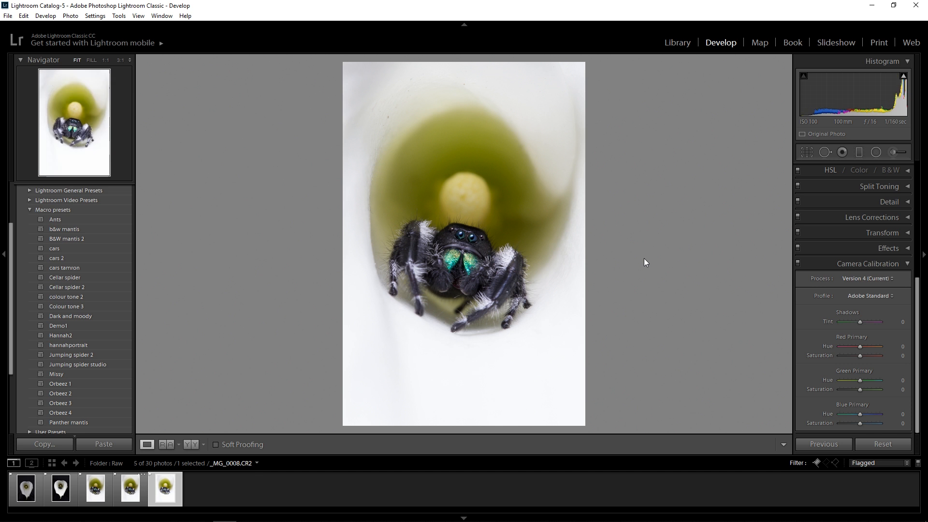
key(Left)
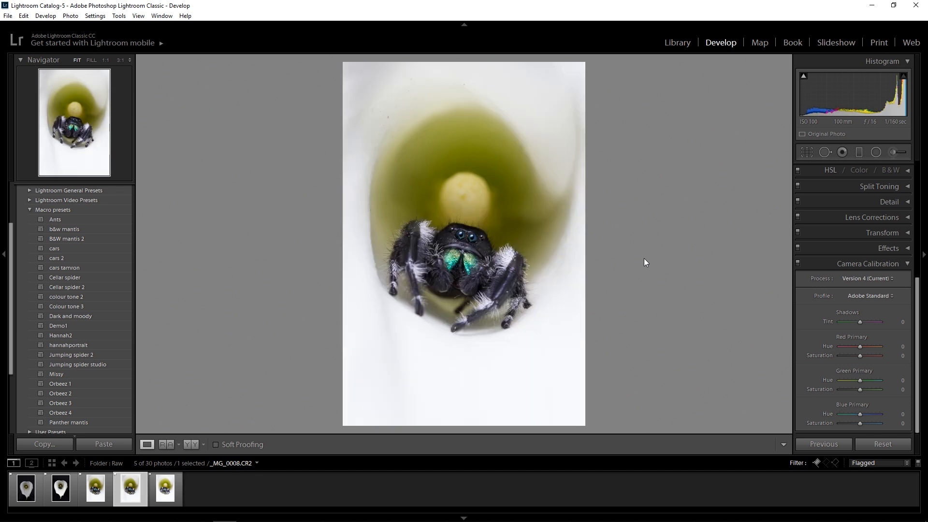
key(Right)
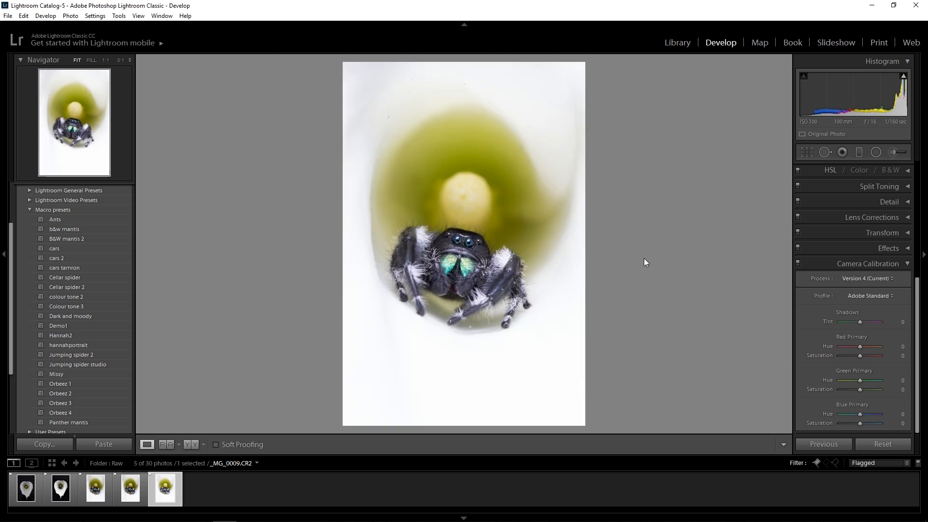
key(Left)
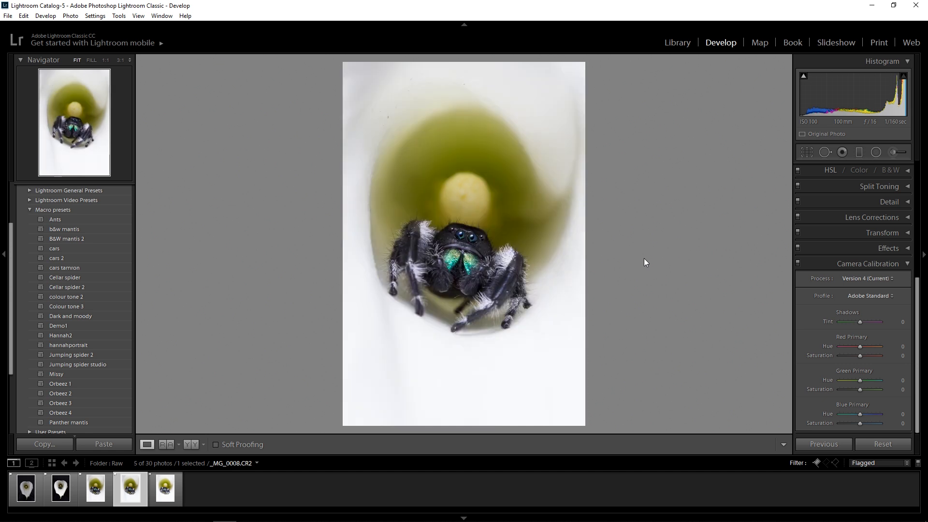
key(Left)
key(x)
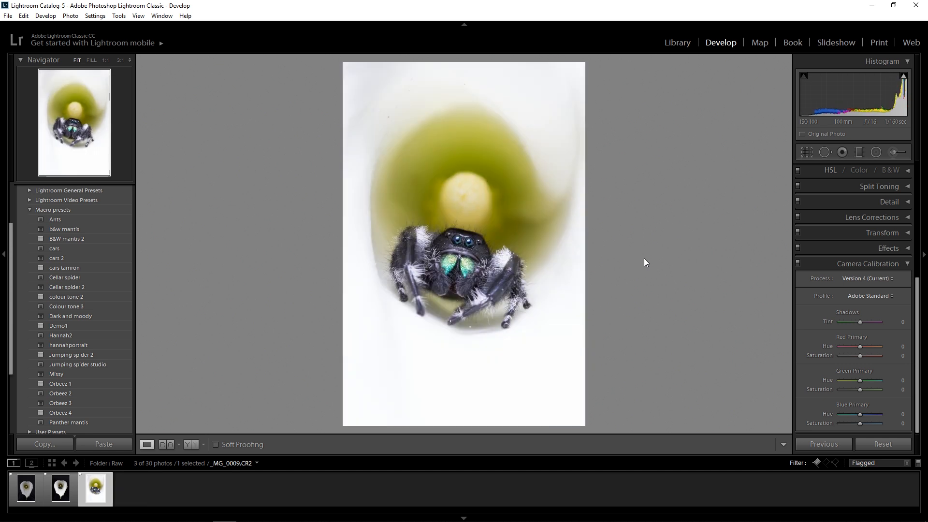
Select the full-flower spider photo _MG_9991.CR2 and convert it to black and white.
key(Left)
key(Left)
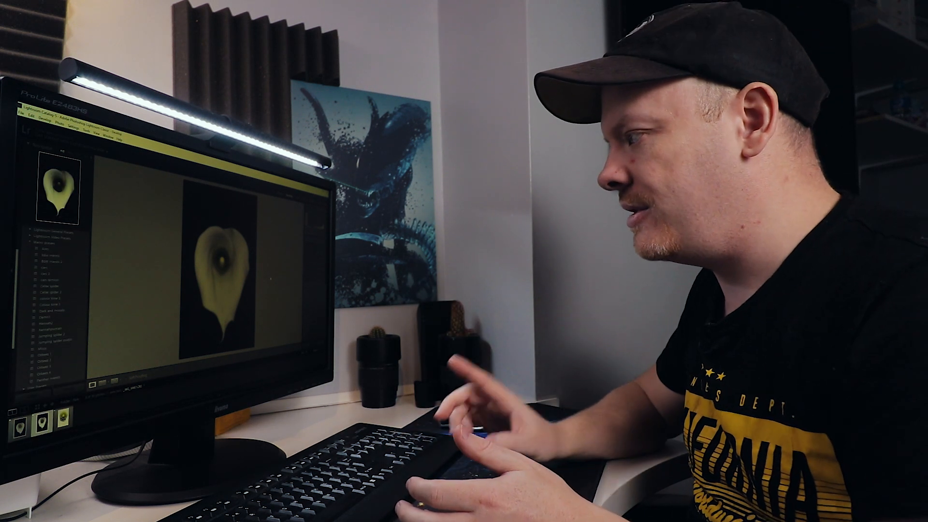
key(Right)
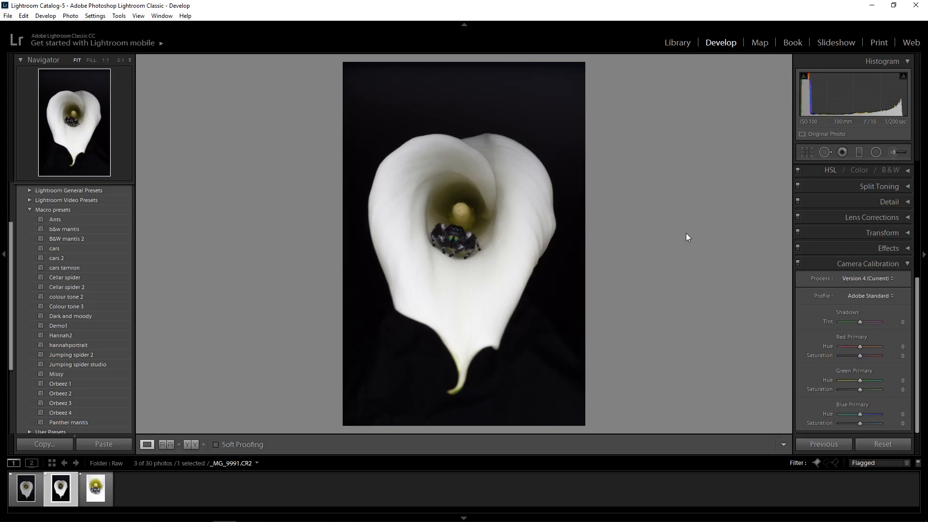
mouse_move(917, 295)
mouse_down()
mouse_move(917, 204)
mouse_move(917, 296)
mouse_up()
scroll(892, 329, up, 3)
click(892, 329)
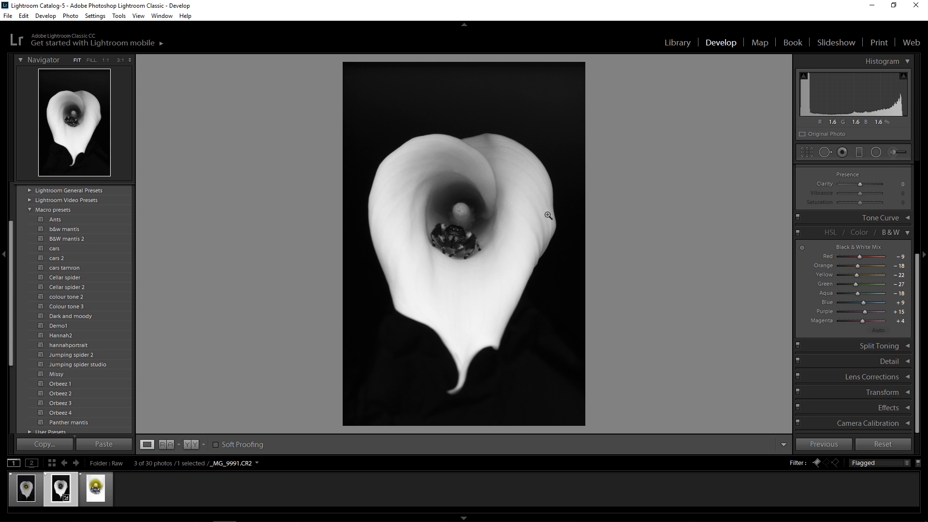
Inspect the spider, the surrounding petals and the background of the black-and-white photo at 1:1 zoom.
click(439, 259)
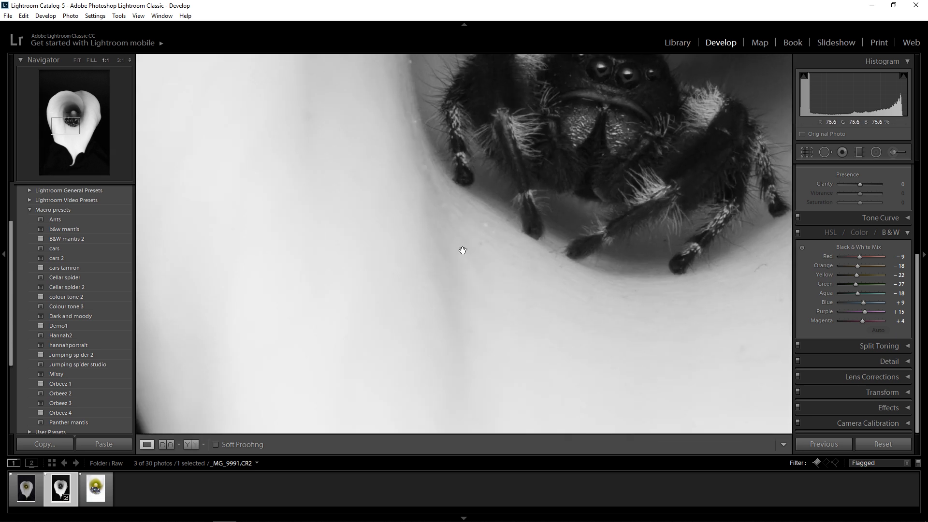
click(459, 260)
drag(459, 260, 420, 232)
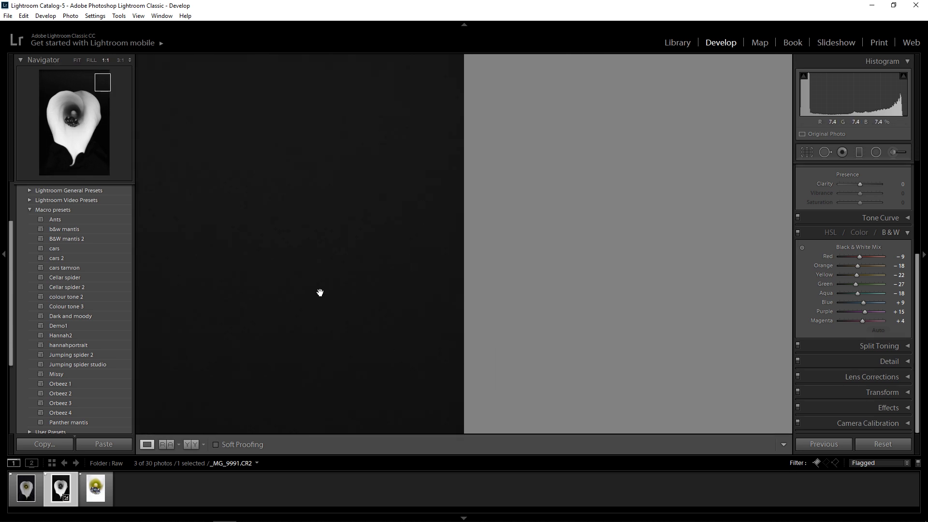
click(341, 292)
click(440, 227)
drag(513, 299, 552, 312)
click(551, 311)
click(491, 247)
mouse_move(492, 247)
mouse_down()
mouse_move(547, 290)
mouse_move(498, 263)
mouse_up()
click(496, 263)
click(495, 262)
drag(425, 236, 473, 313)
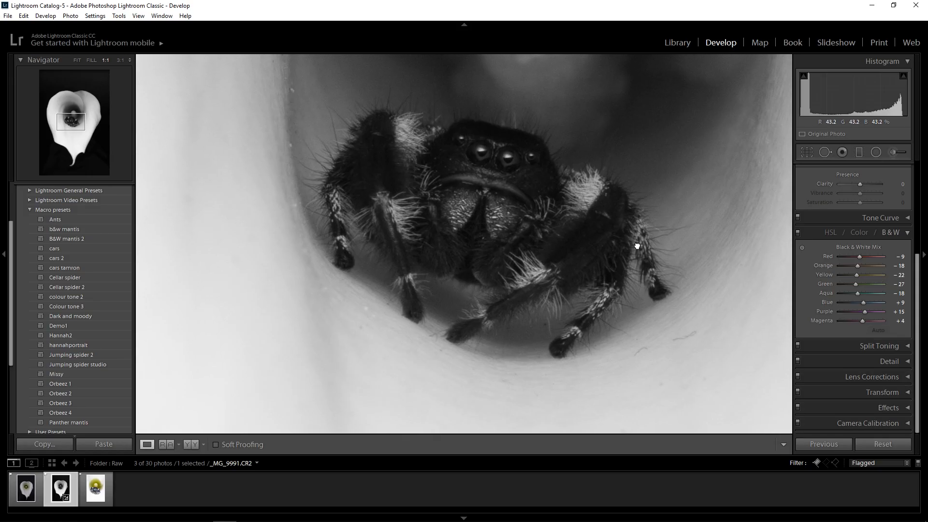
drag(636, 246, 628, 259)
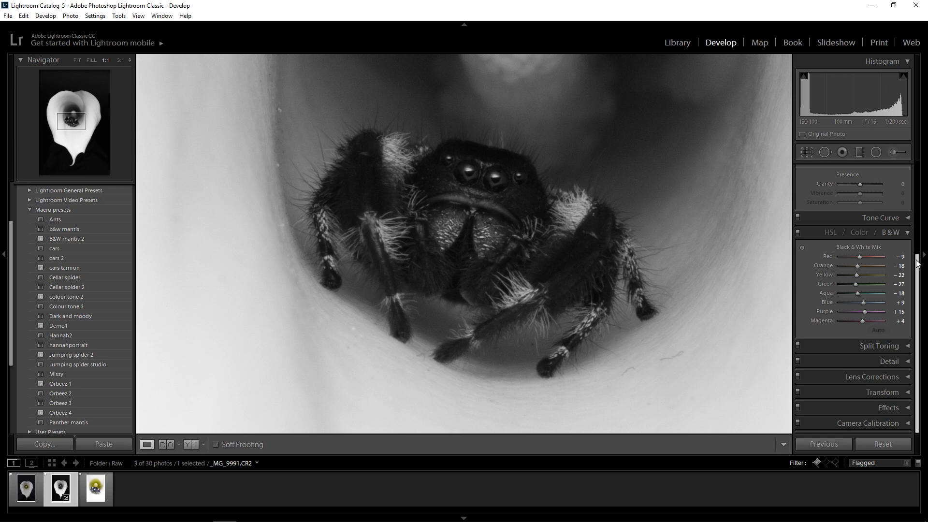
Set Exposure to +0.48, Contrast to +45, Highlights to -17, Shadows to +5, Whites to +24, Blacks to -10 and Clarity to +24.
scroll(908, 222, up, 5)
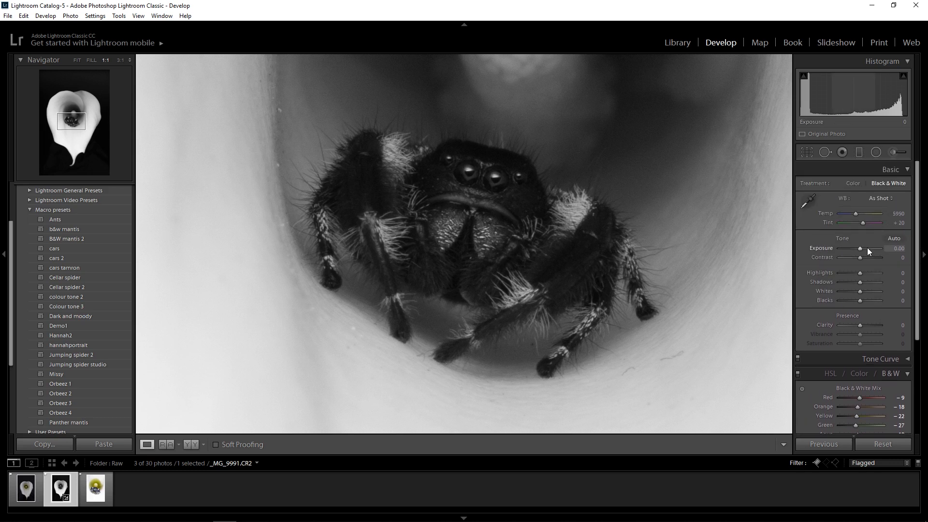
drag(860, 257, 862, 327)
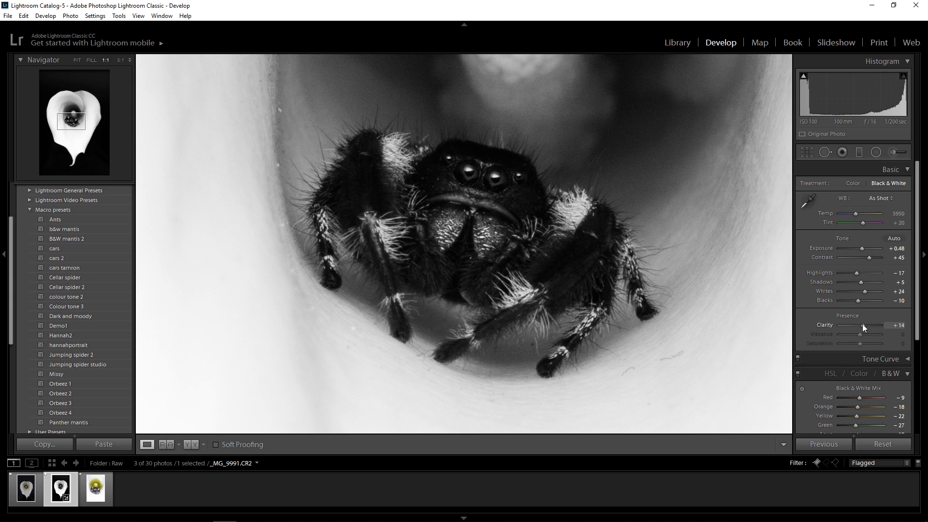
click(907, 170)
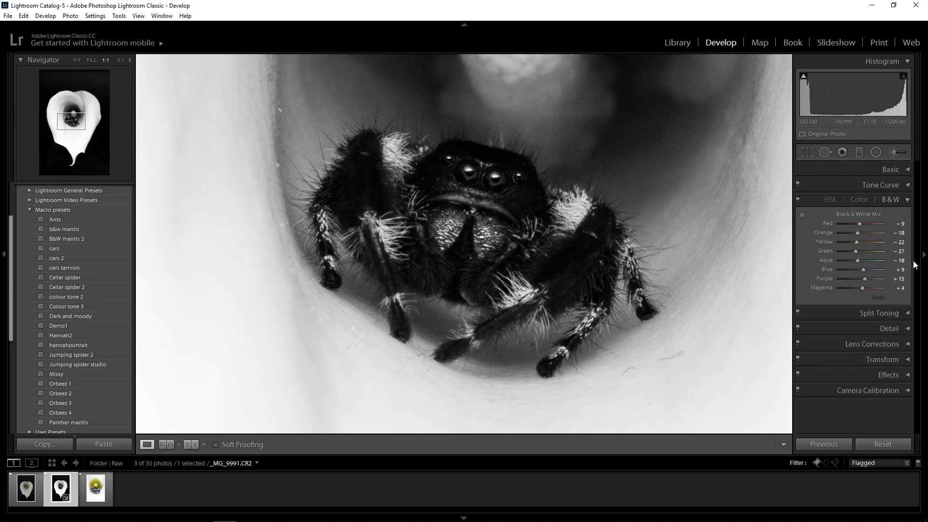
Add shadow and highlight points to the RGB tone curve and raise its black endpoint slightly.
click(907, 186)
click(834, 257)
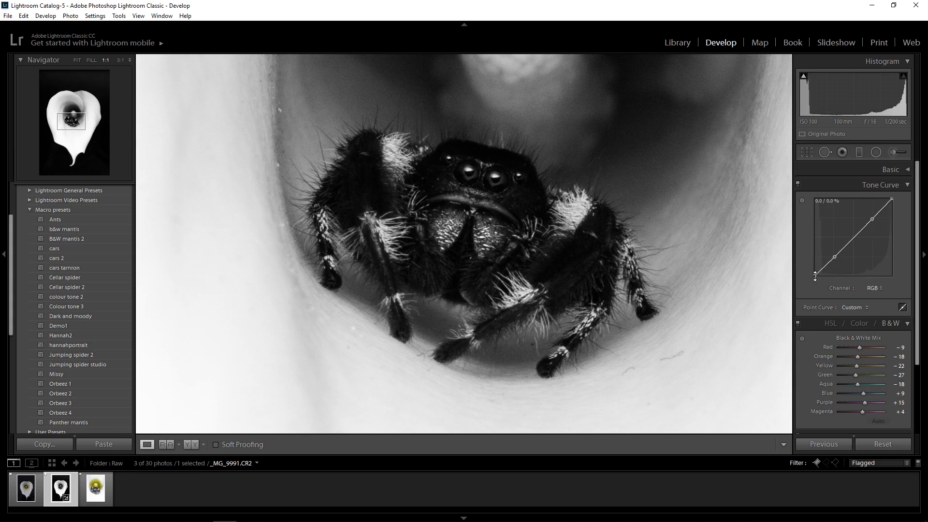
drag(813, 274, 810, 273)
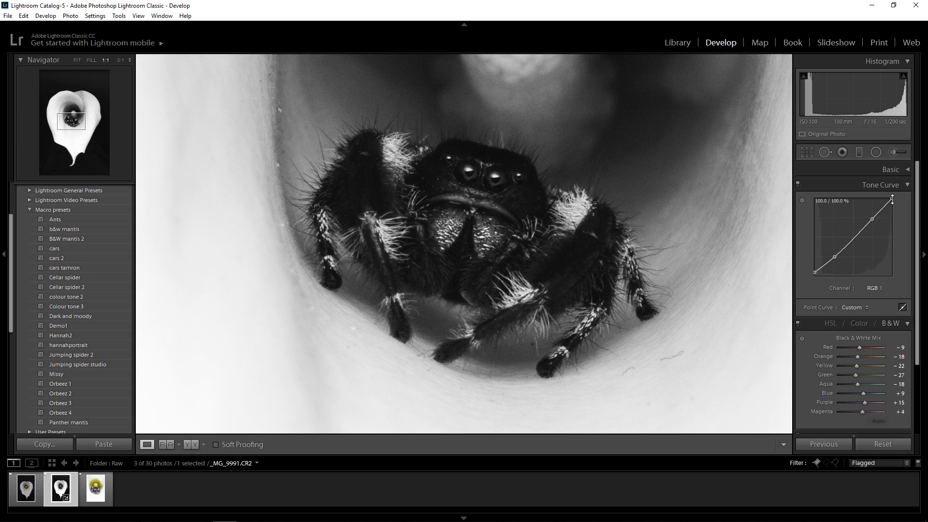
Lower the white endpoint of the RGB tone curve slightly and return to the full-photo view.
drag(892, 199, 895, 201)
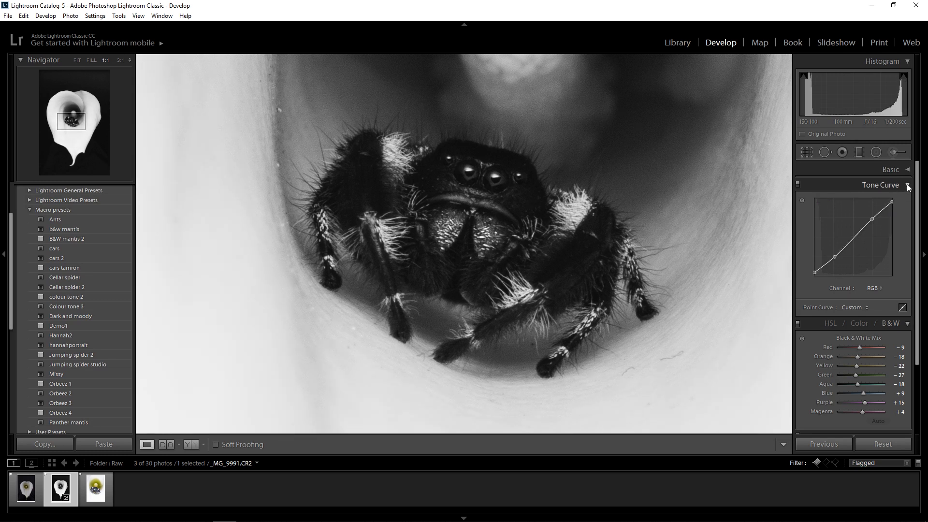
click(907, 185)
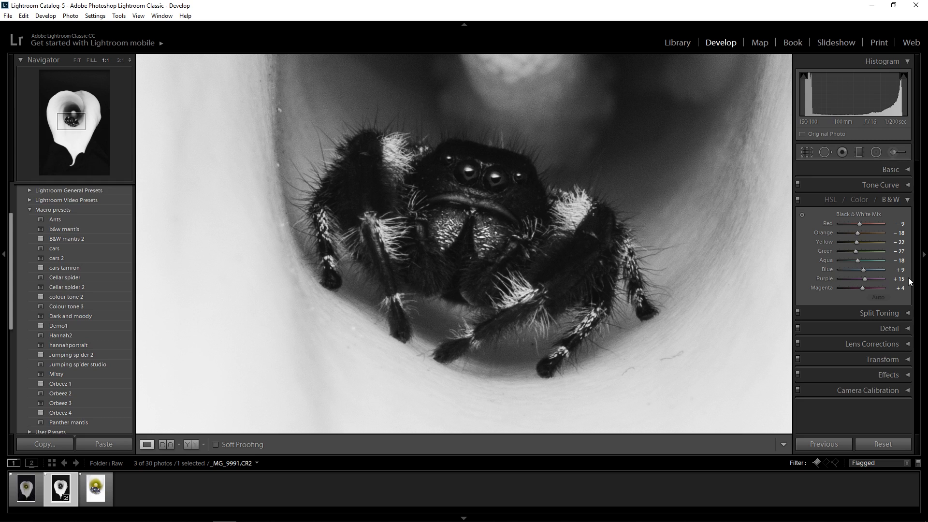
click(532, 185)
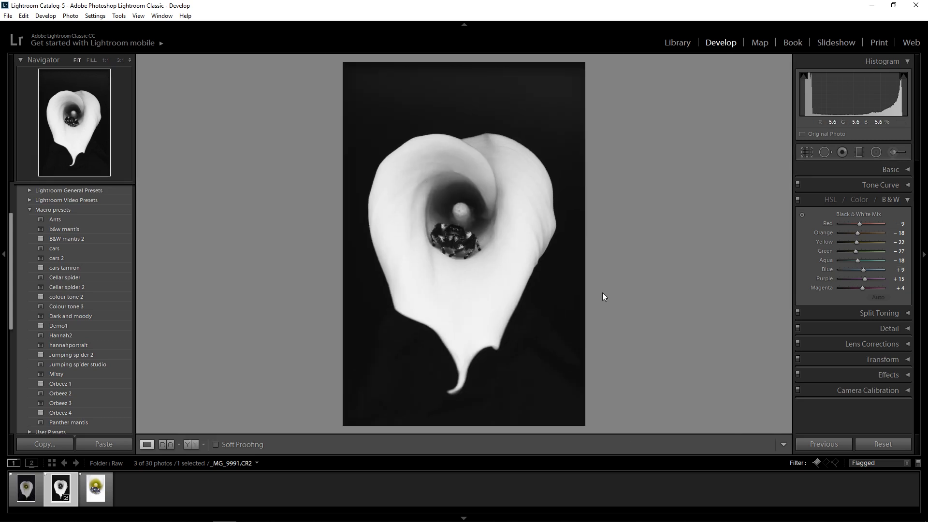
Set Shadows to -86 to darken the fabric background around the flower.
click(900, 169)
drag(859, 283, 850, 282)
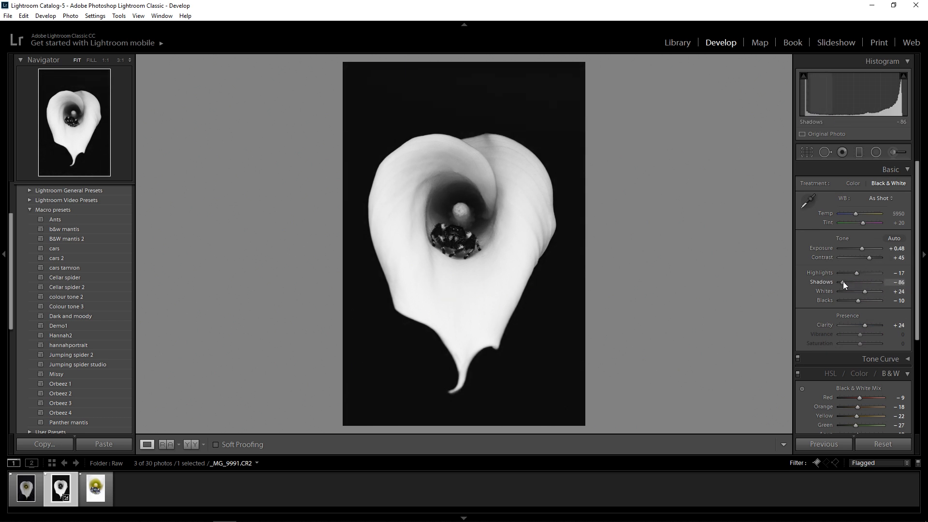
click(505, 379)
drag(399, 337, 751, 205)
drag(432, 338, 606, 471)
drag(470, 361, 501, 275)
click(501, 276)
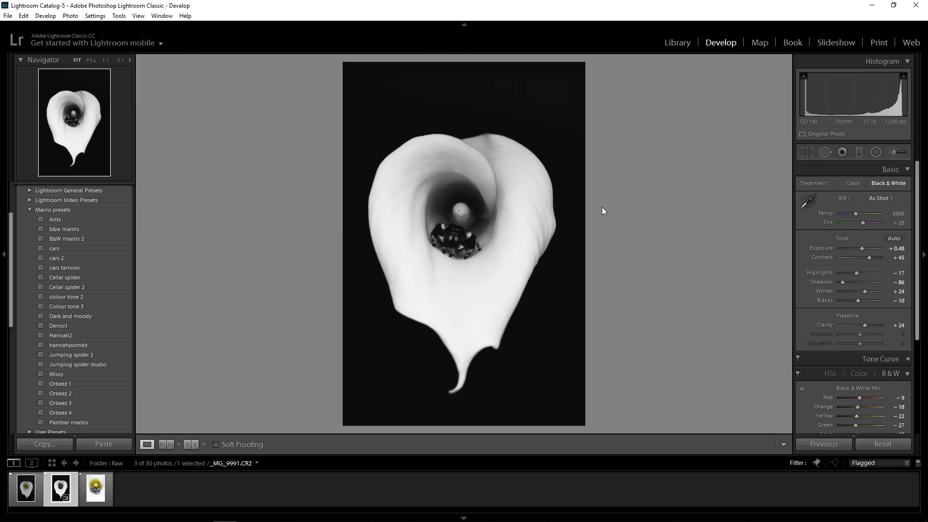
Paint a new adjustment brush mask over the spider with a brush size of 19.
click(892, 153)
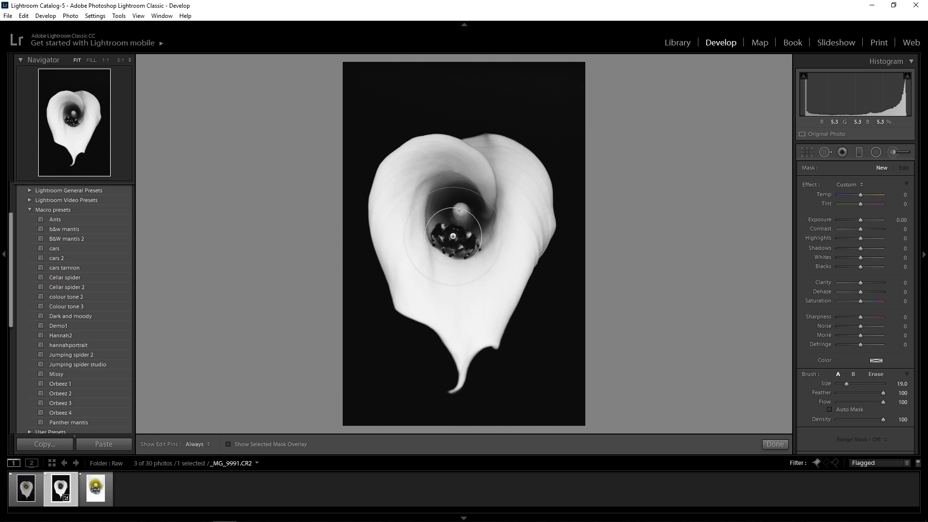
key(h)
drag(463, 218, 467, 221)
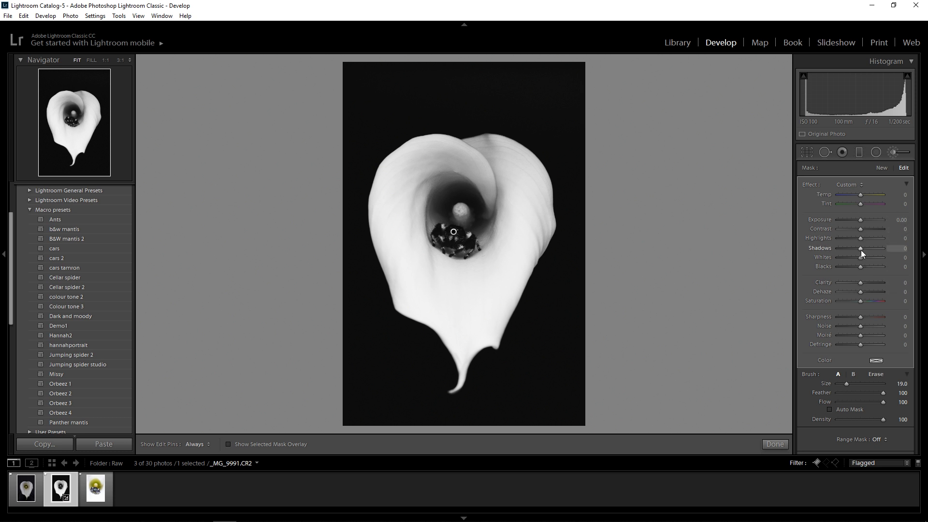
Set the spider brush mask's Shadows to 63 and finish the brush adjustment.
key(z)
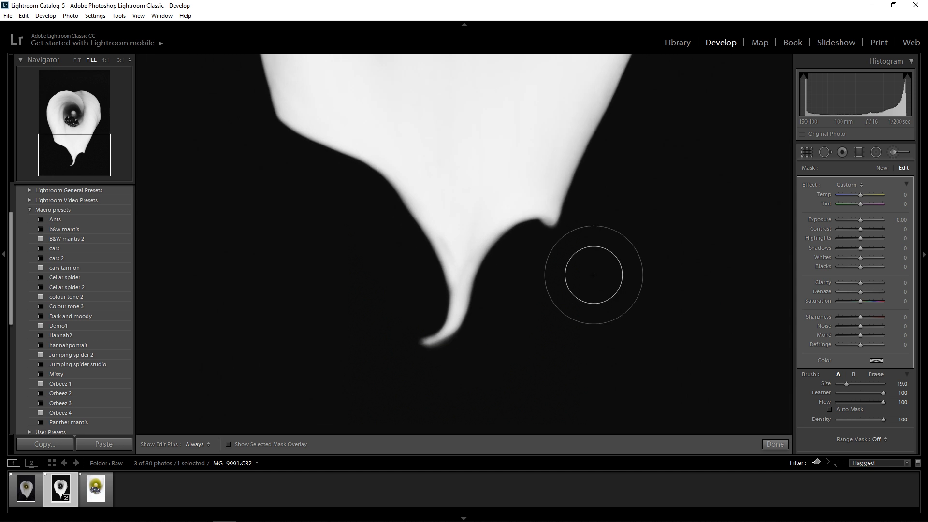
key(space)
mouse_move(517, 167)
mouse_down()
mouse_move(515, 331)
mouse_move(530, 406)
mouse_up()
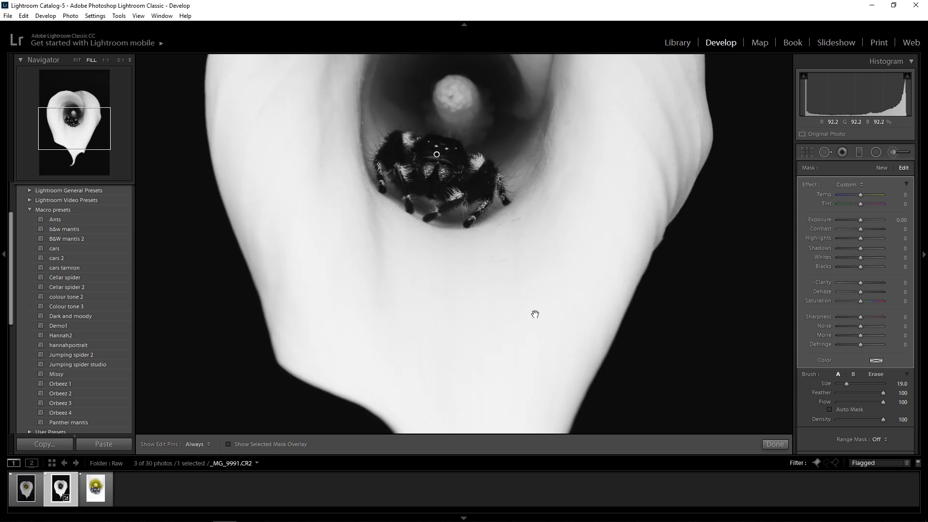
drag(520, 285, 559, 404)
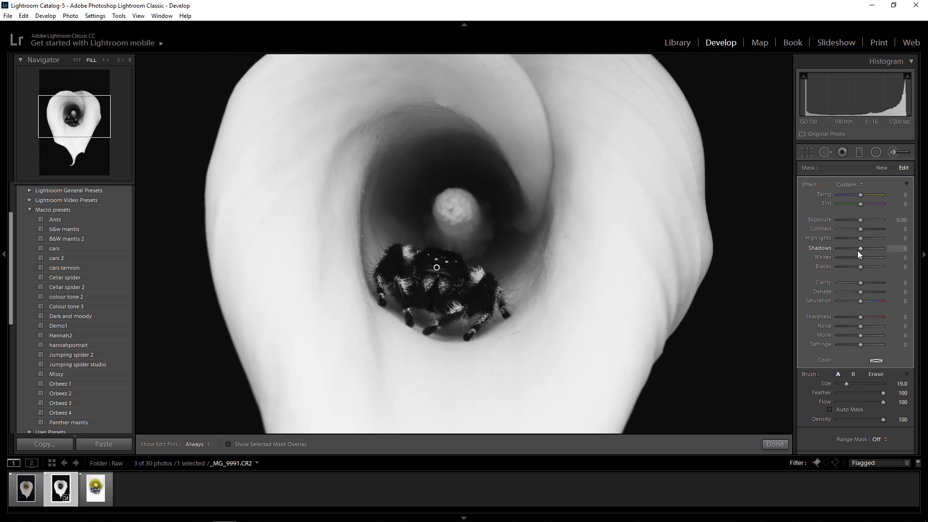
drag(860, 249, 863, 250)
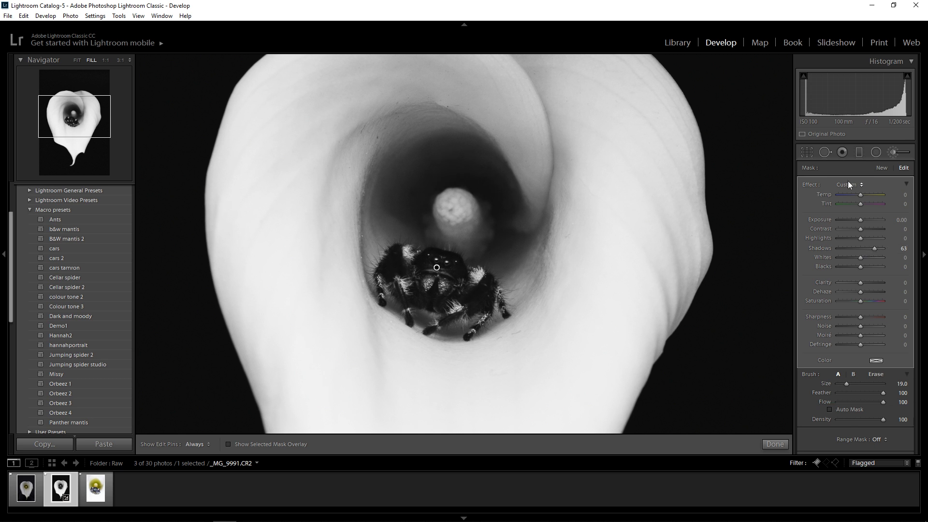
click(894, 152)
click(470, 329)
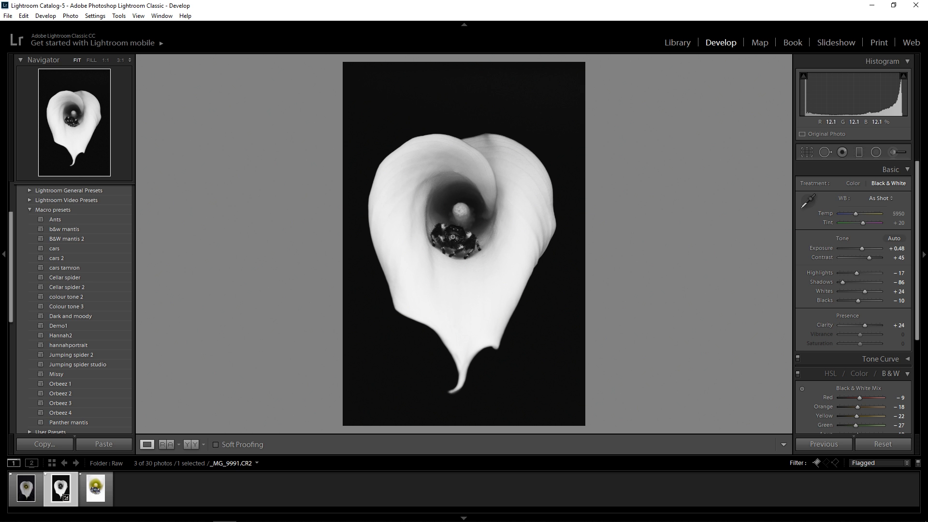
click(467, 234)
click(585, 352)
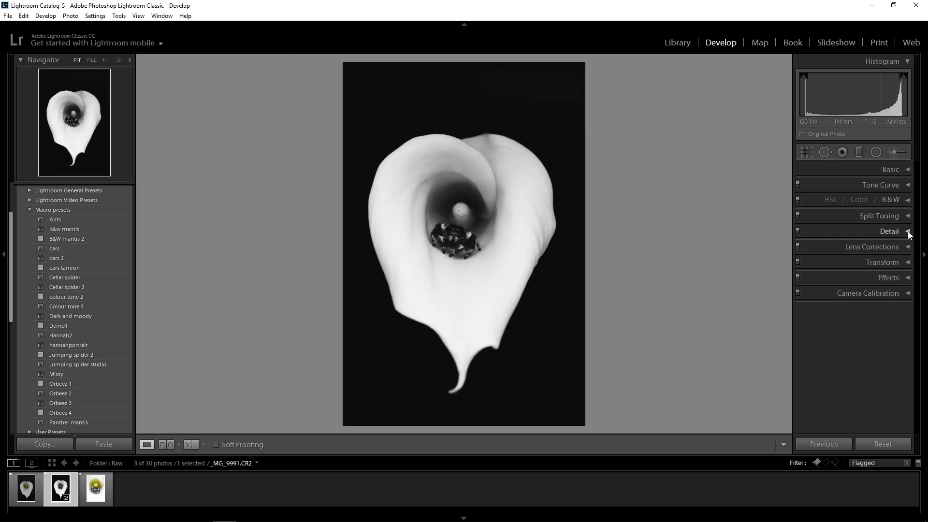
Set the Sharpening Amount to 46 and Masking to 51, checking the spider at 1:1 zoom.
click(907, 231)
click(458, 236)
drag(470, 272, 507, 226)
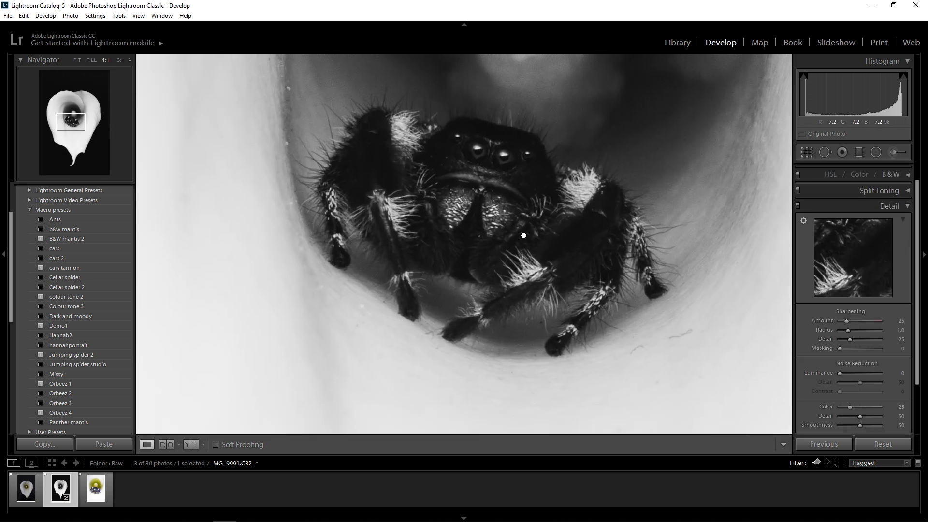
drag(846, 321, 852, 321)
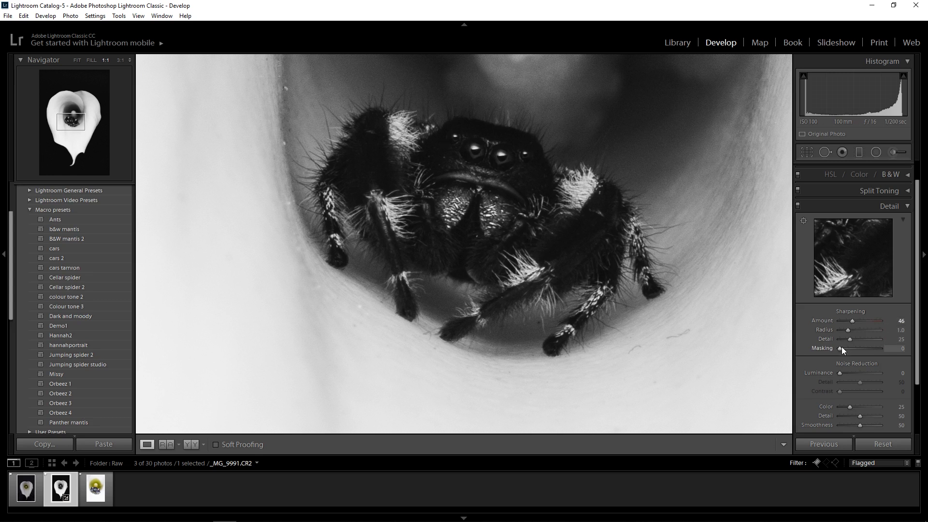
drag(841, 348, 857, 346)
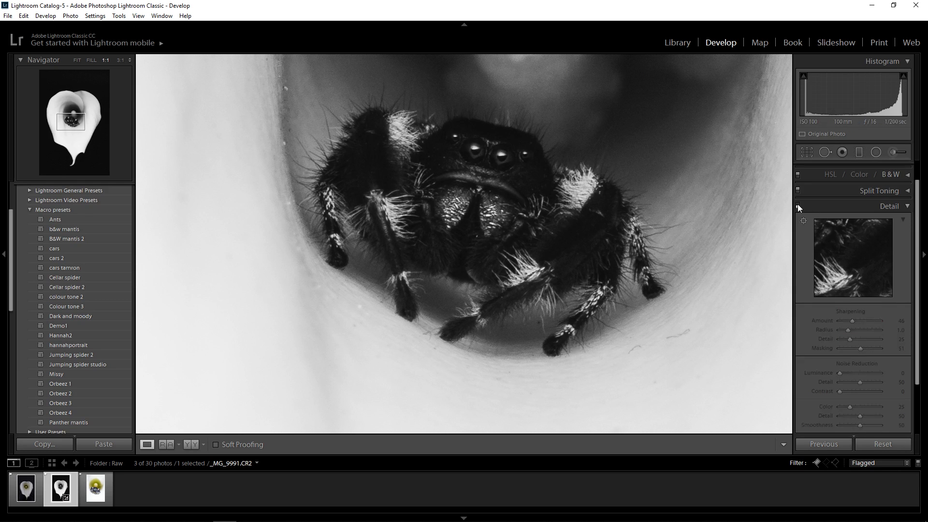
click(487, 218)
click(486, 219)
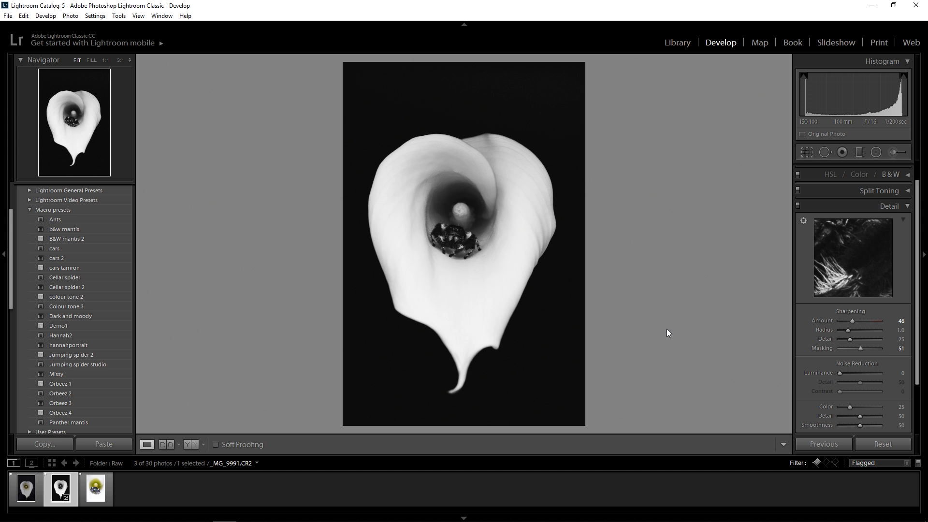
Save the current settings as a develop preset named "Calla lilly" in the Macro presets folder.
scroll(128, 195, up, 3)
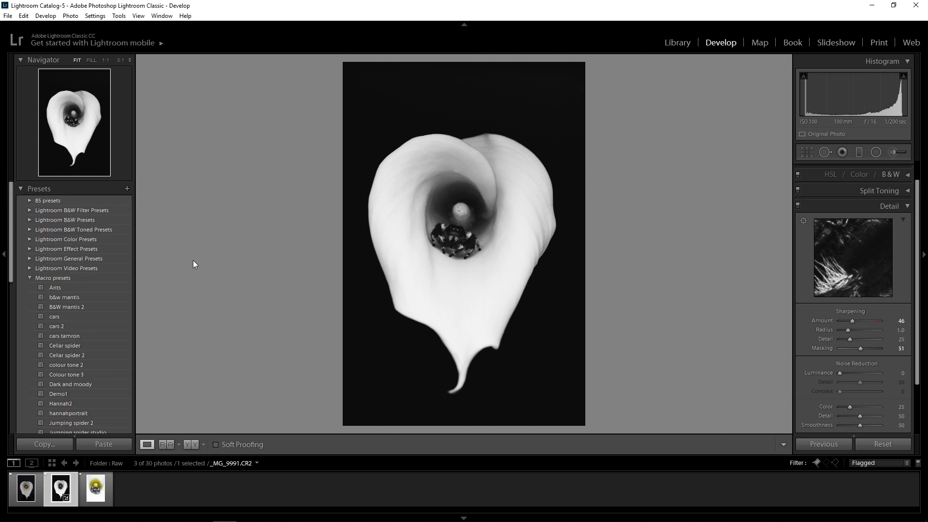
click(127, 189)
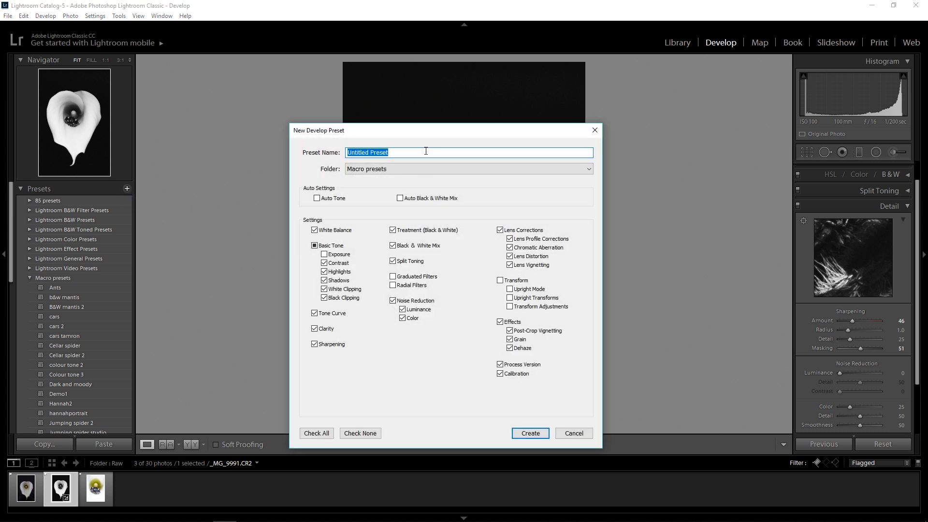
text(Calla lilly)
click(529, 433)
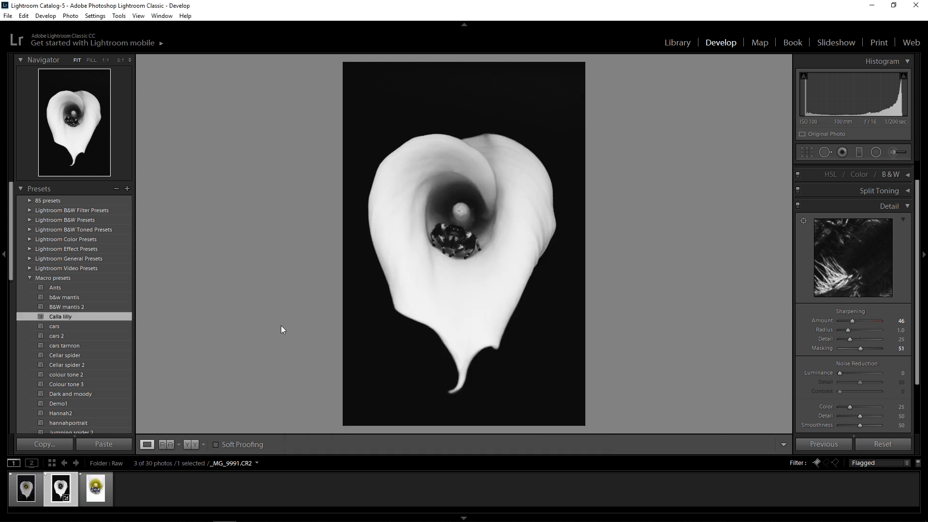
Apply the Calla lilly preset to the empty-flower photo _MG_9967.CR2 and the close-up spider photo _MG_0009.CR2.
click(34, 489)
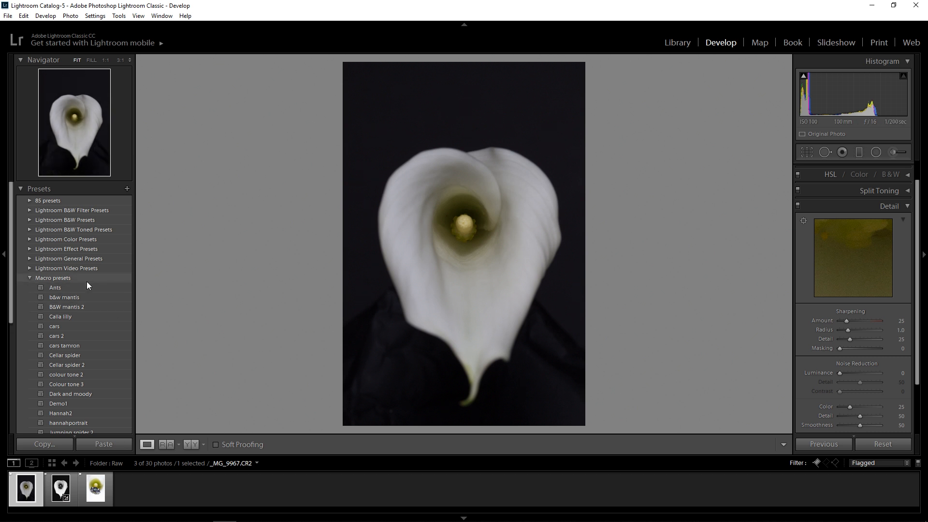
click(65, 317)
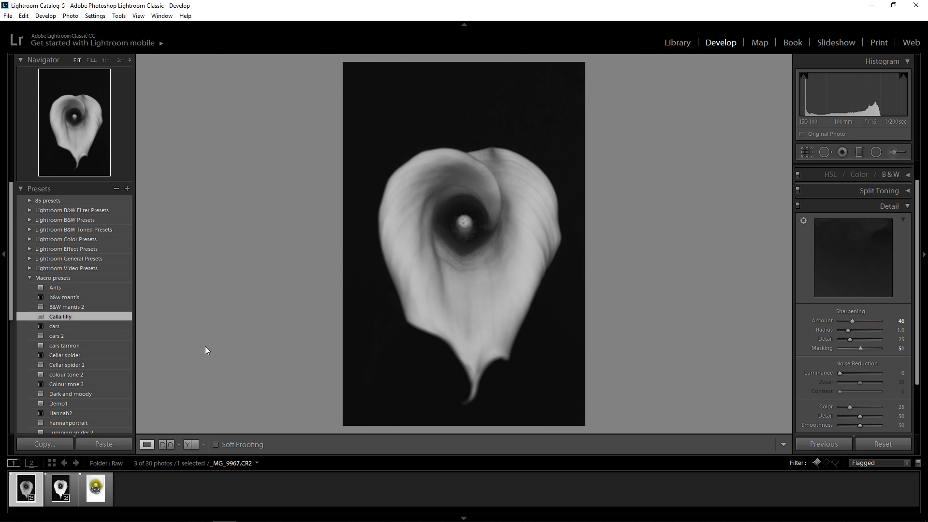
click(90, 500)
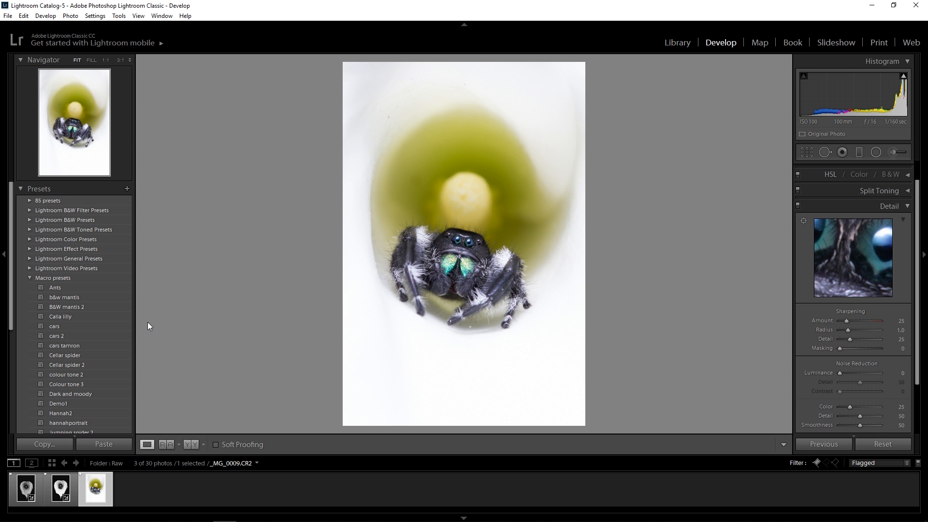
click(73, 317)
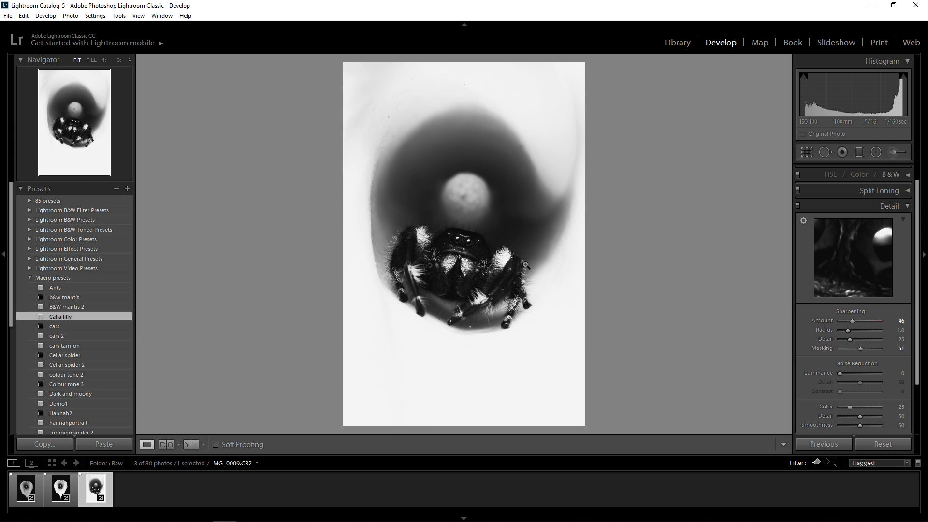
Compare _MG_9991.CR2 with _MG_9967.CR2 and lower the Exposure of _MG_9991.CR2 to -0.60.
key(Left)
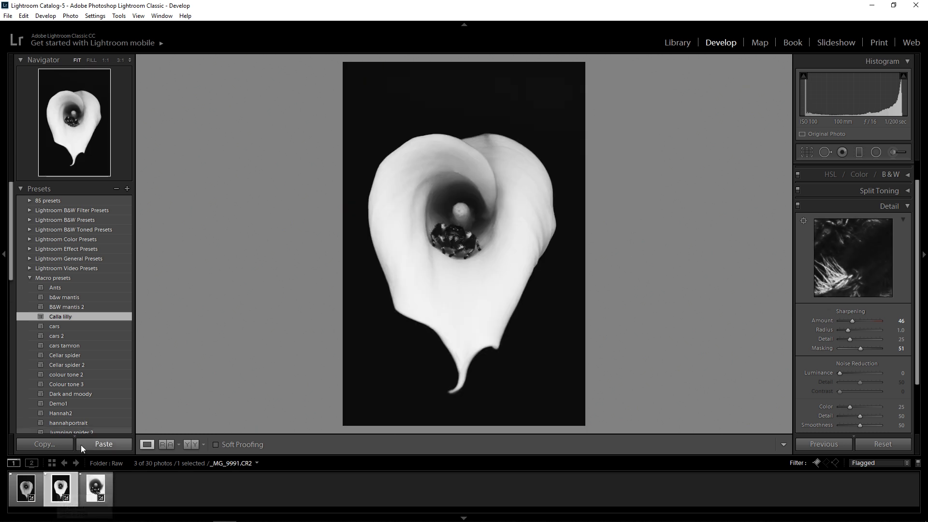
click(26, 493)
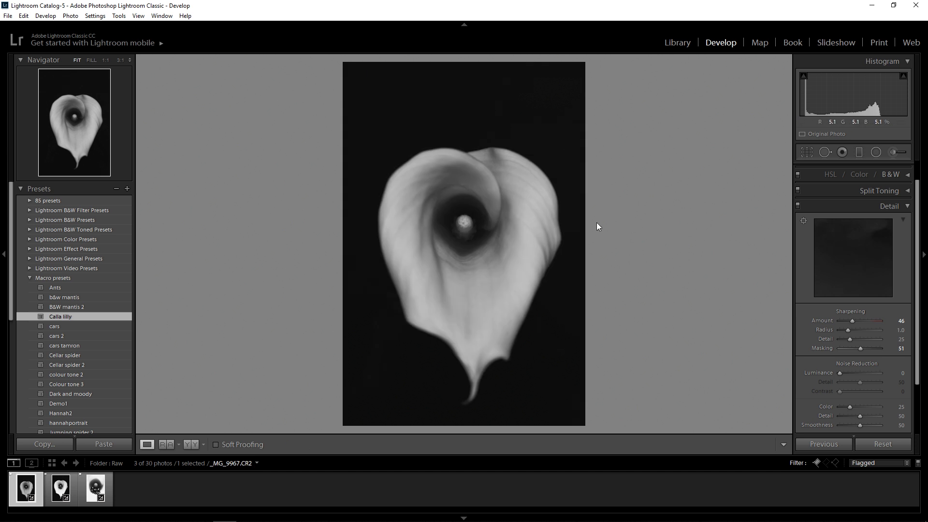
key(Right)
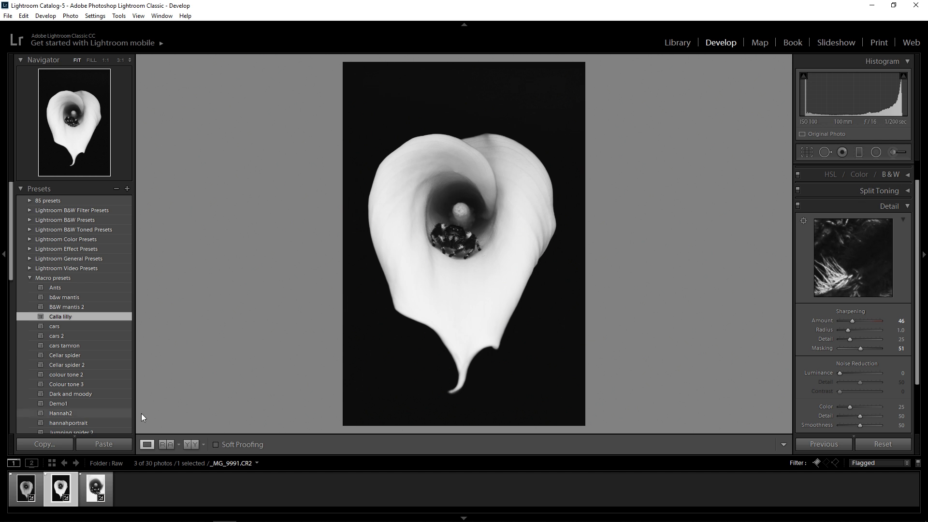
key(Left)
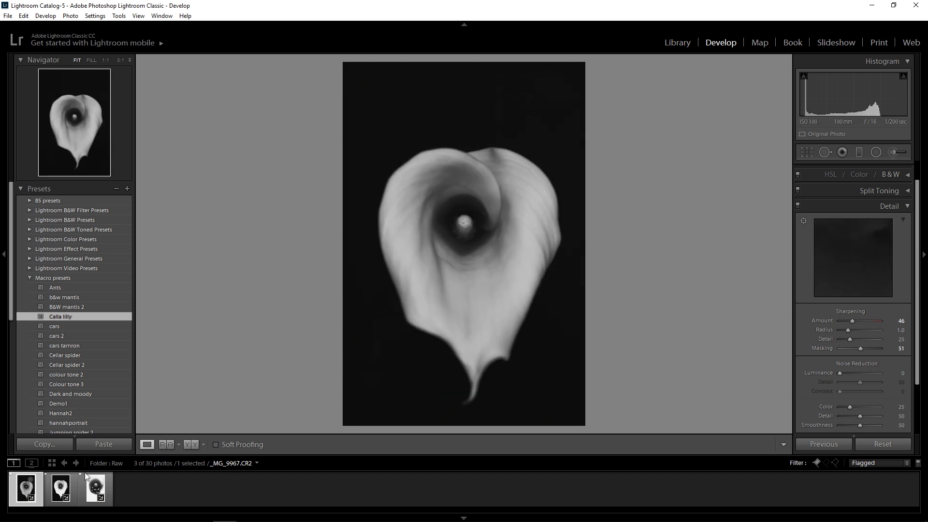
key(Right)
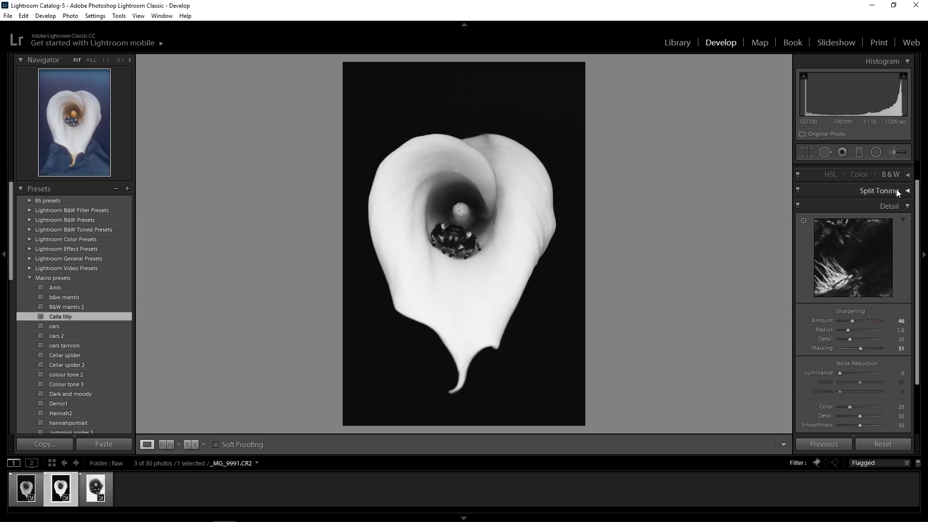
scroll(908, 186, up, 1)
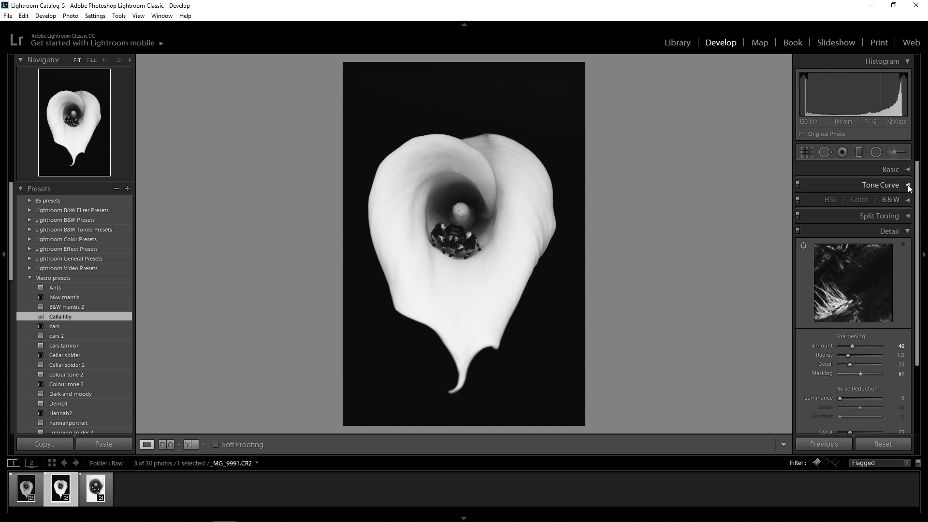
click(899, 170)
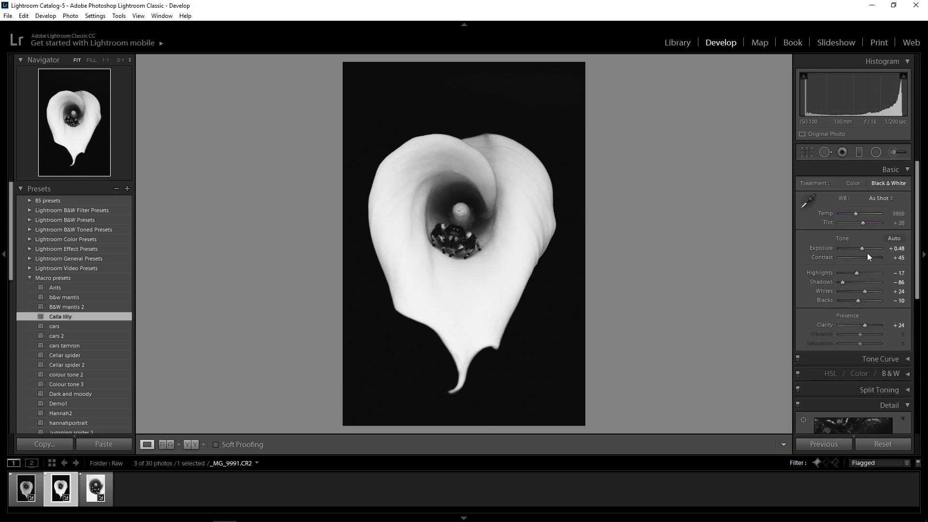
drag(862, 247, 857, 247)
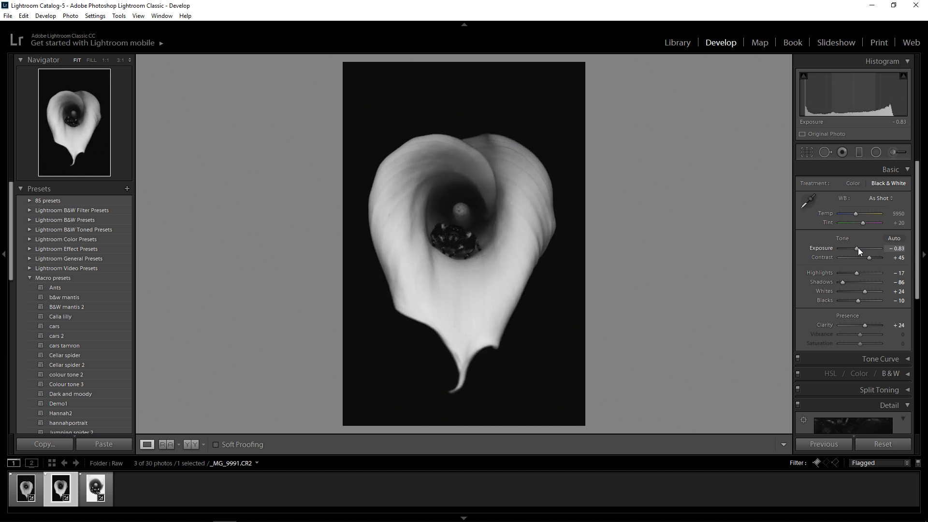
click(30, 482)
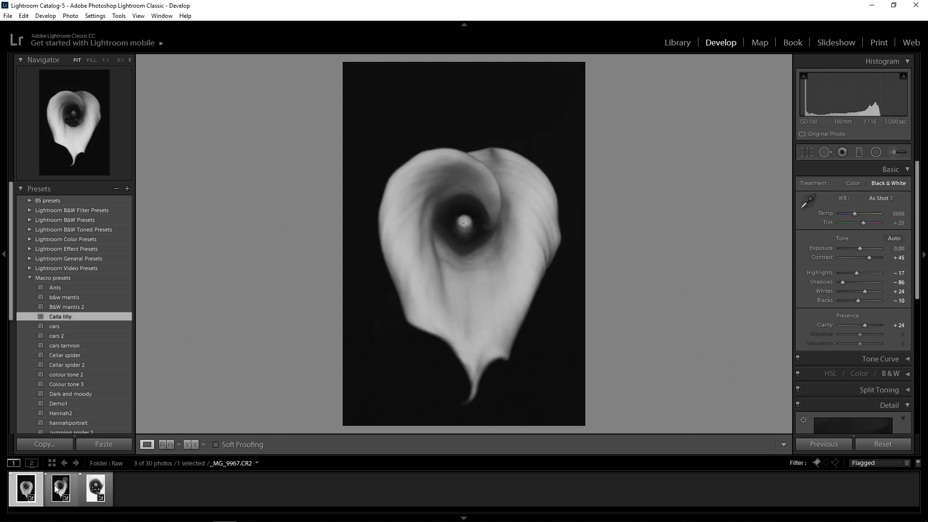
click(56, 488)
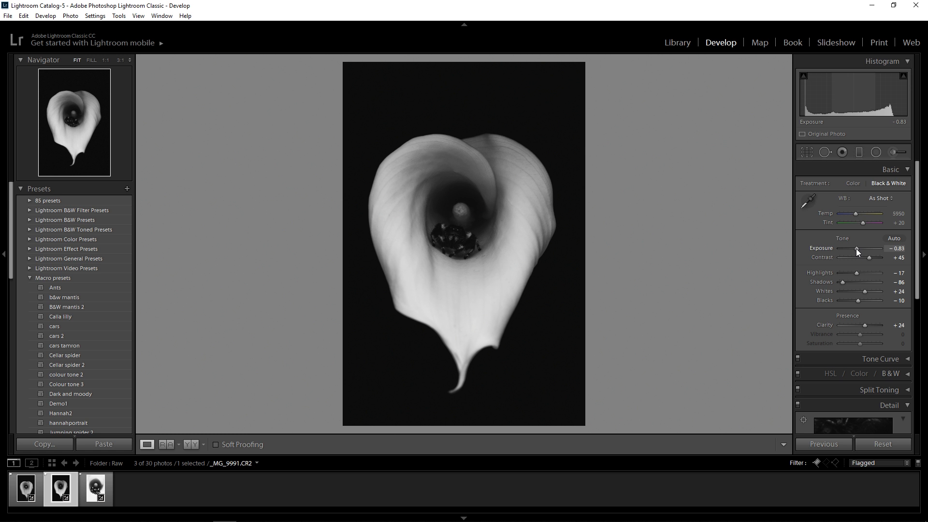
drag(857, 248, 856, 249)
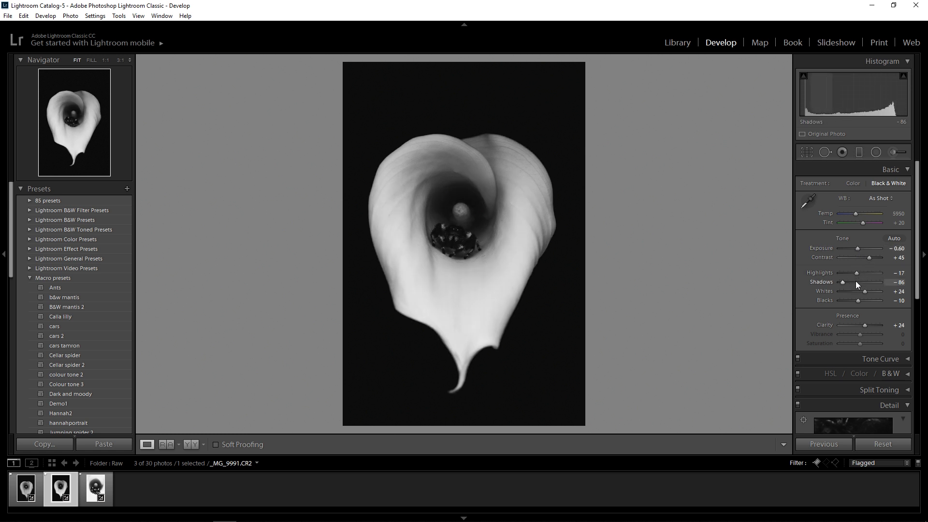
Set the Whites to -36, Highlights to -45 and Exposure to -0.24 on _MG_9991.CR2, comparing it with _MG_9967.CR2.
drag(865, 295, 859, 293)
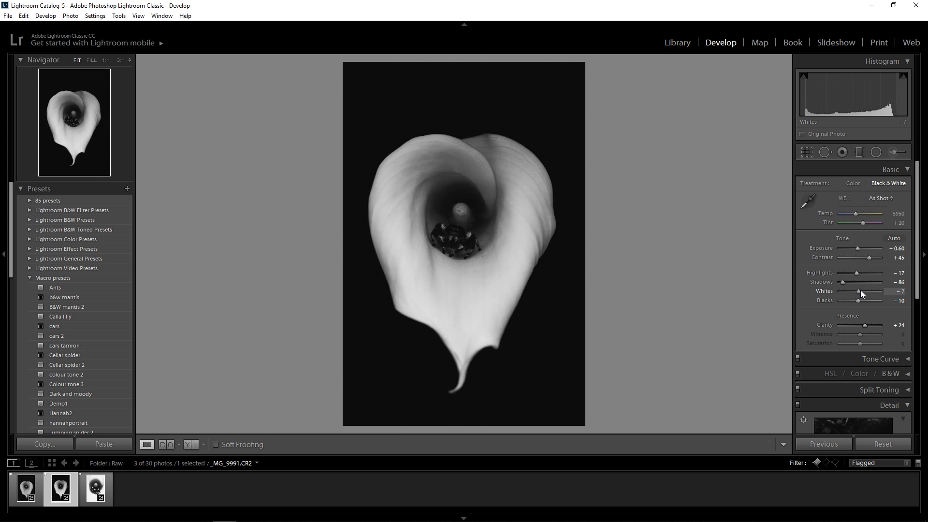
click(39, 488)
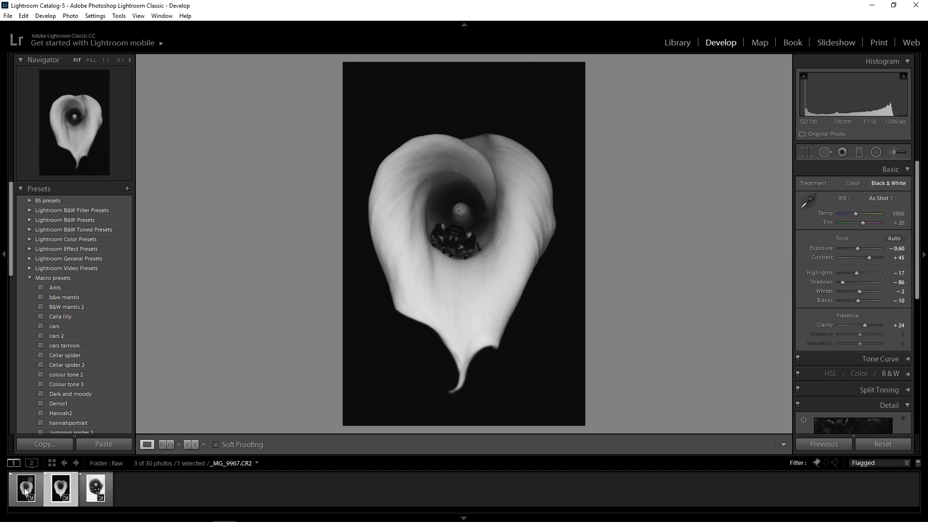
click(60, 485)
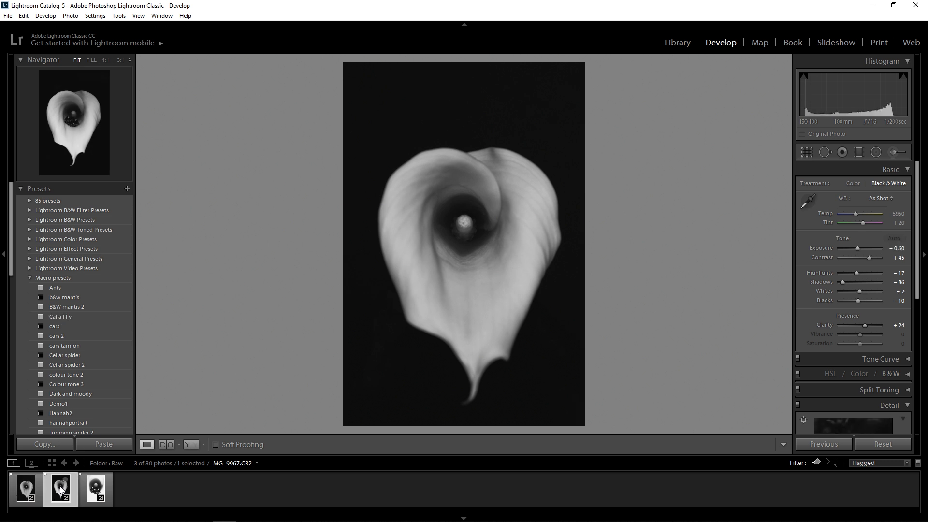
drag(859, 291, 852, 274)
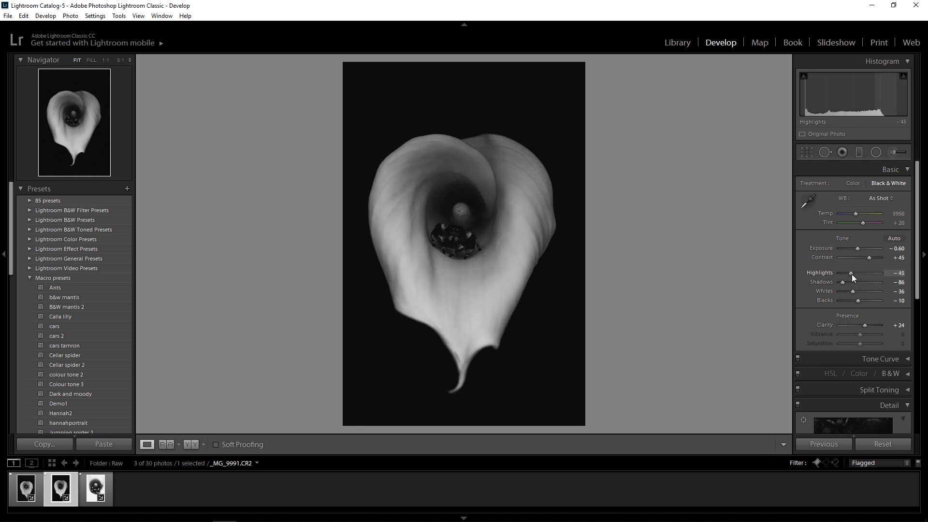
drag(855, 247, 857, 247)
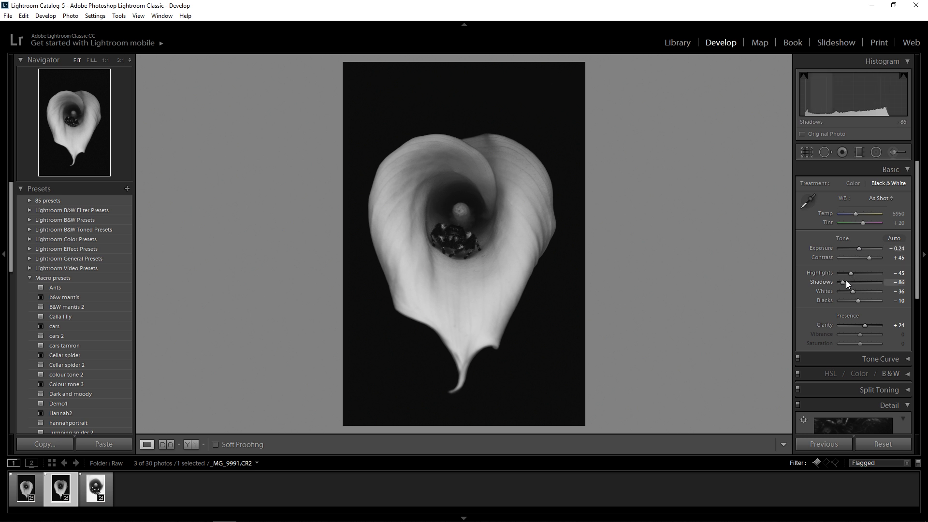
Brighten the spider with an Adjustment Brush dab set to Exposure 0.35, Highlights 22, Shadows 63 and Whites 15.
click(894, 152)
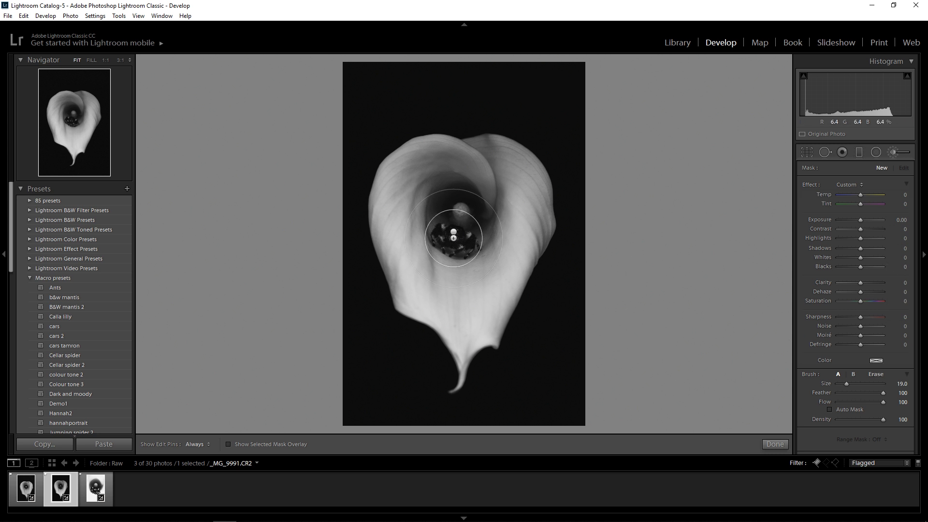
click(453, 232)
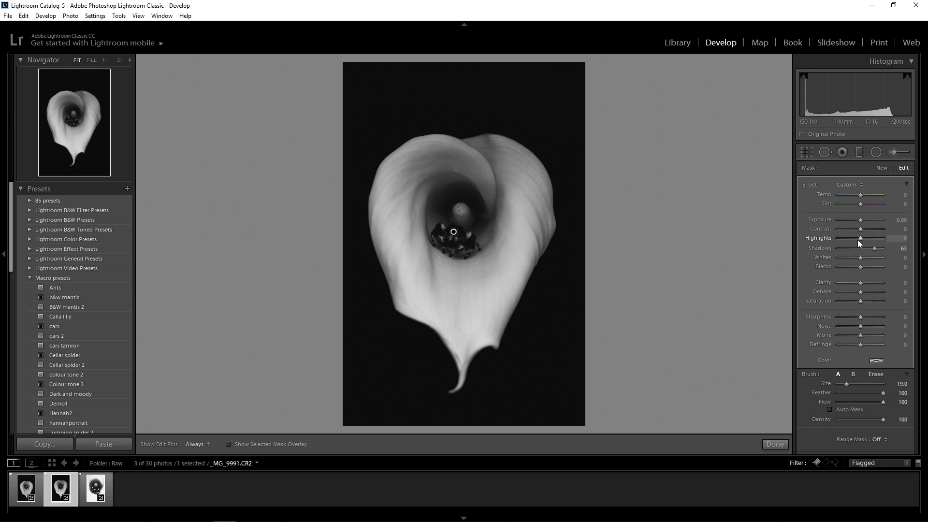
drag(860, 239, 864, 239)
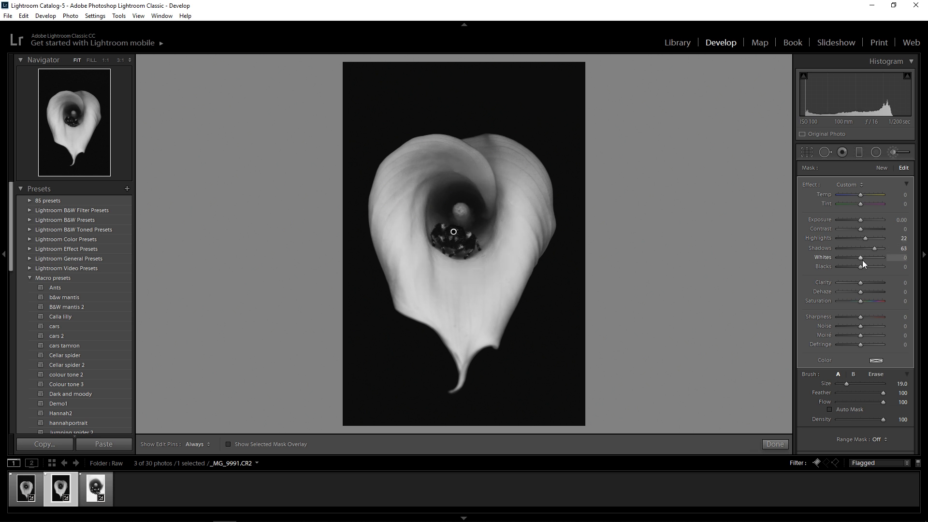
drag(868, 258, 870, 259)
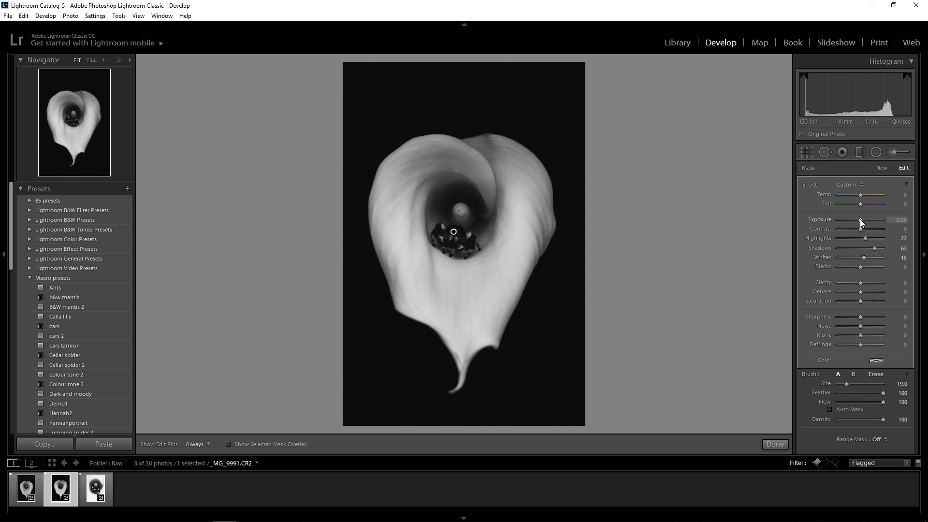
drag(859, 218, 861, 219)
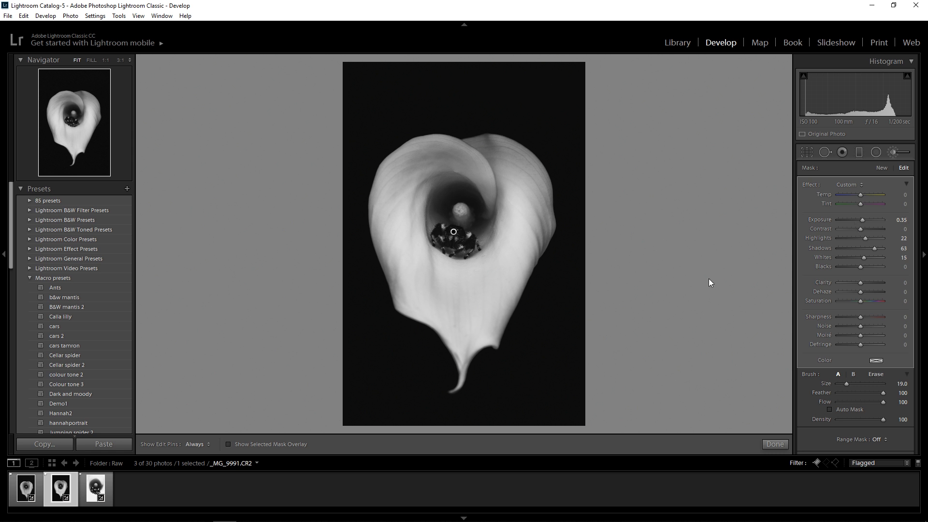
click(890, 153)
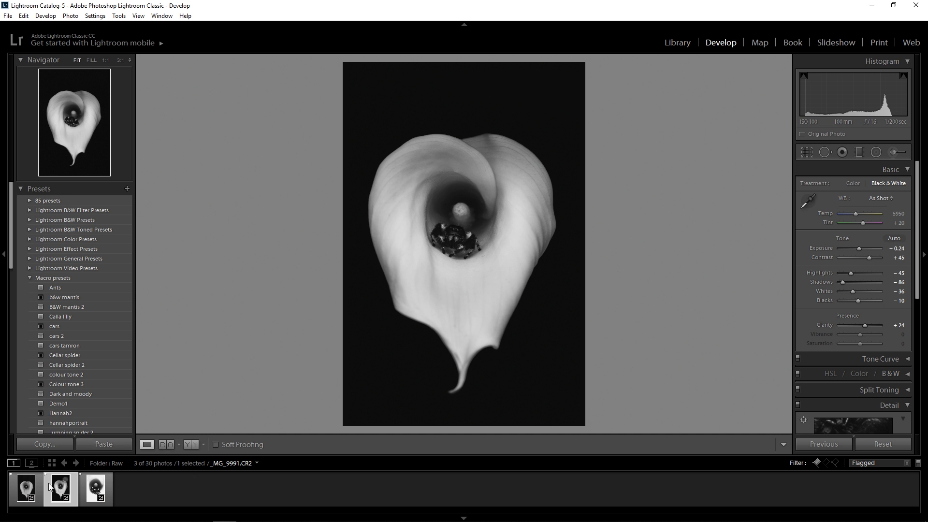
Paint a new Adjustment Brush mask with Exposure 2.61 and size 12 over the spider's face, body and upper legs.
click(444, 255)
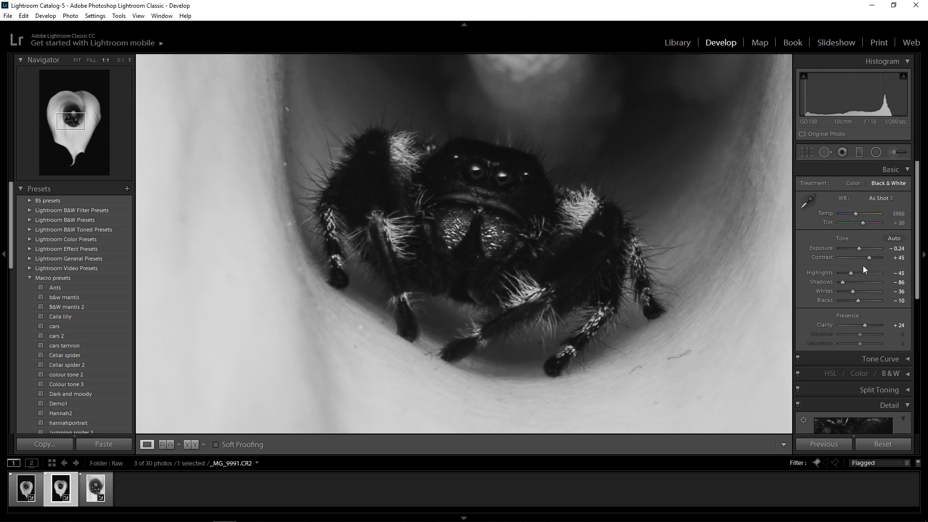
click(891, 152)
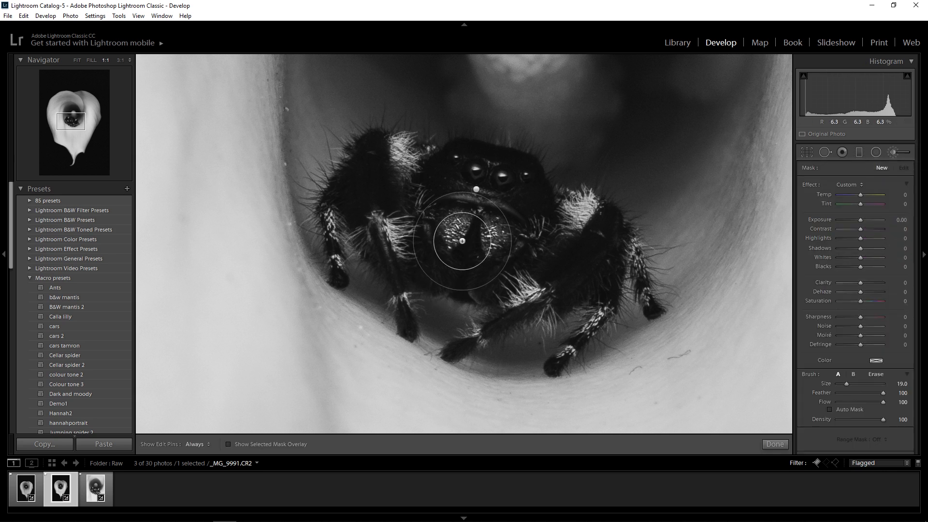
scroll(469, 241, down, 7)
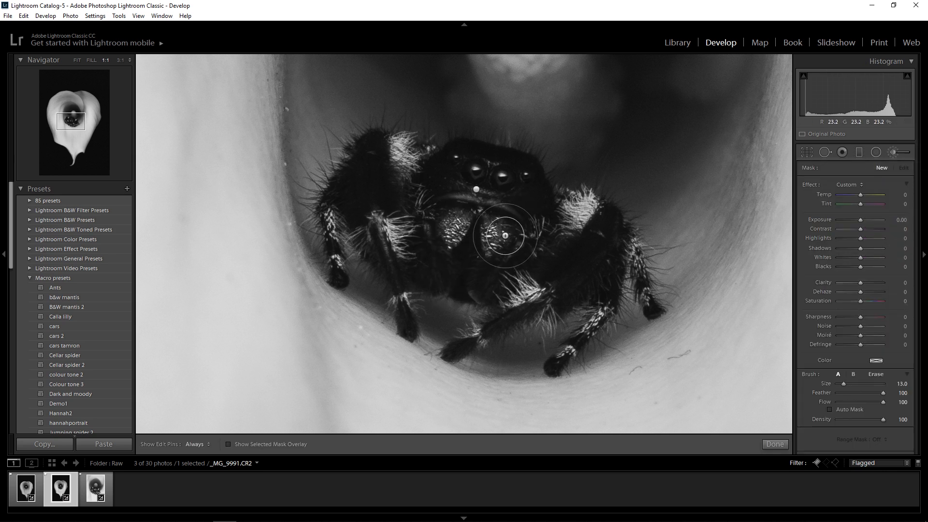
drag(869, 221, 875, 222)
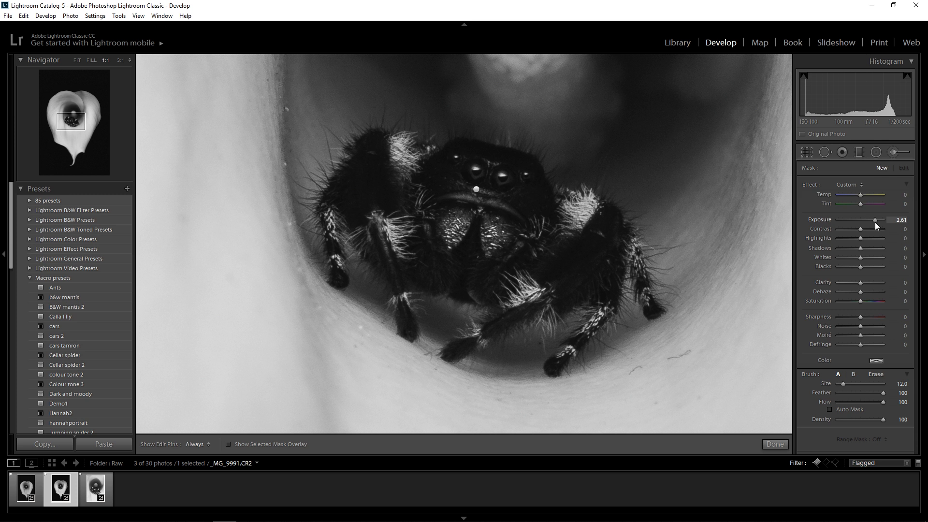
mouse_move(457, 212)
mouse_down()
mouse_move(457, 188)
mouse_move(444, 175)
mouse_move(452, 156)
mouse_move(515, 179)
mouse_move(532, 213)
mouse_move(517, 196)
mouse_move(506, 224)
mouse_move(560, 250)
mouse_move(598, 242)
mouse_move(597, 265)
mouse_move(582, 276)
mouse_move(435, 266)
mouse_move(348, 201)
mouse_move(371, 153)
mouse_move(411, 213)
mouse_move(377, 227)
mouse_move(401, 256)
mouse_move(379, 267)
mouse_move(330, 232)
mouse_up()
Extend the brush mask over the spider's lower legs and feet with a size 6 brush, redoing the misplaced front-leg stroke.
scroll(337, 277, down, 6)
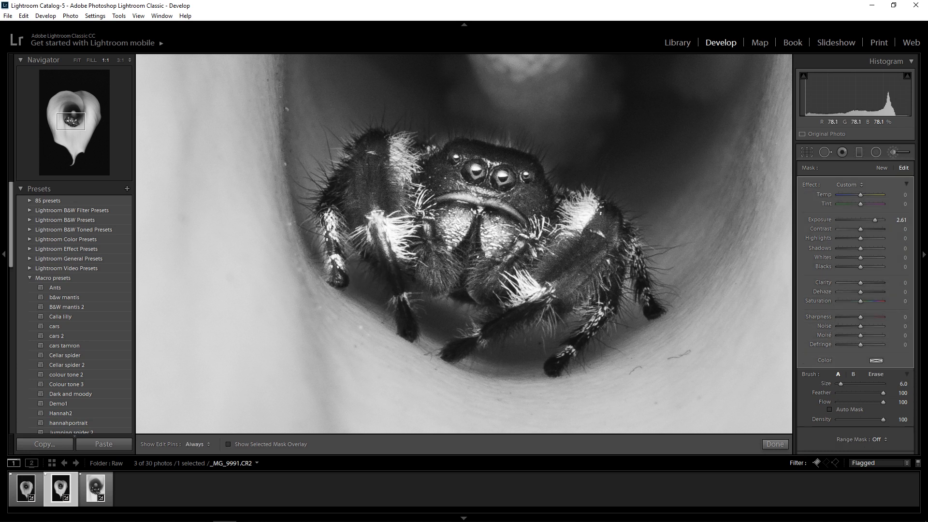
drag(406, 325, 391, 259)
mouse_move(450, 356)
mouse_down()
mouse_move(550, 309)
mouse_move(542, 318)
mouse_up()
key(ctrl+z)
key(h)
drag(490, 330, 545, 308)
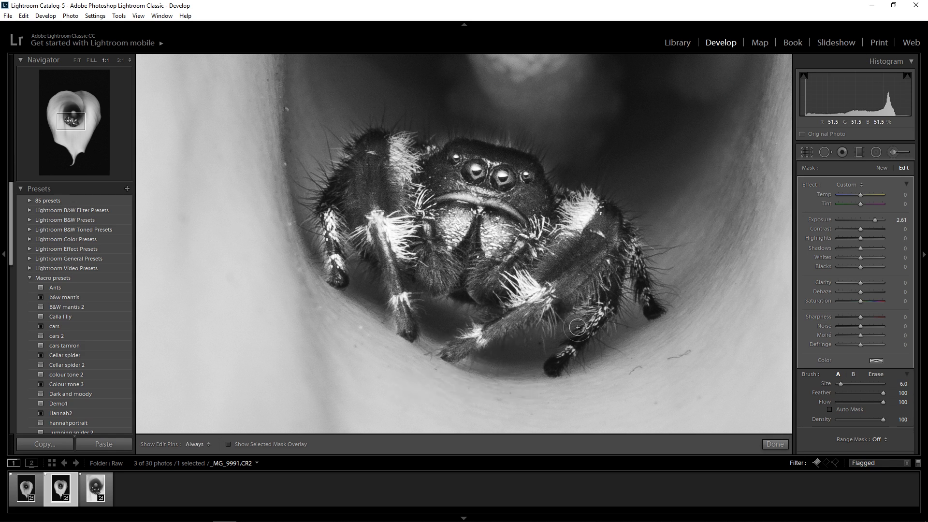
mouse_move(557, 367)
mouse_down()
mouse_move(603, 318)
mouse_move(614, 253)
mouse_move(647, 289)
mouse_move(634, 270)
mouse_move(651, 308)
mouse_up()
drag(628, 276, 625, 314)
drag(628, 279, 647, 316)
drag(627, 266, 630, 279)
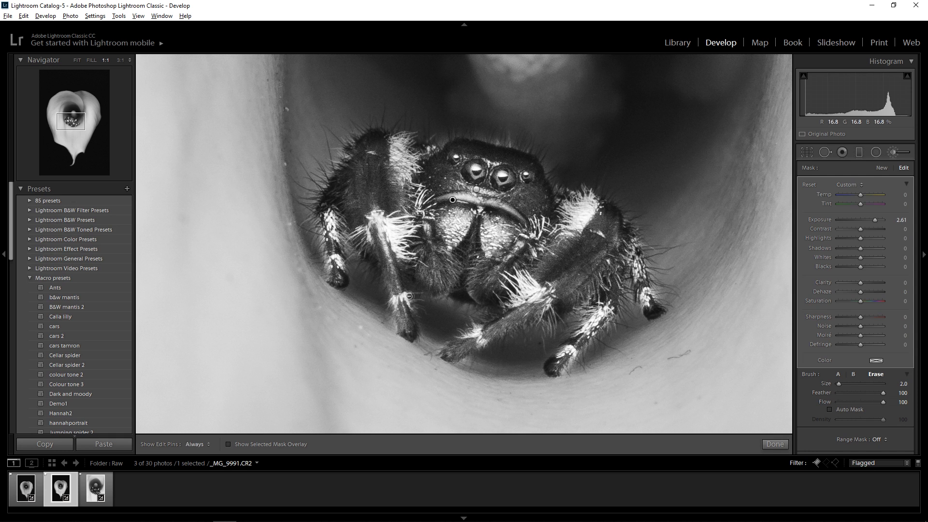
Clean up the brush mask along the spider's outermost left leg with a size 2 eraser and check the whole photo.
drag(322, 257, 326, 277)
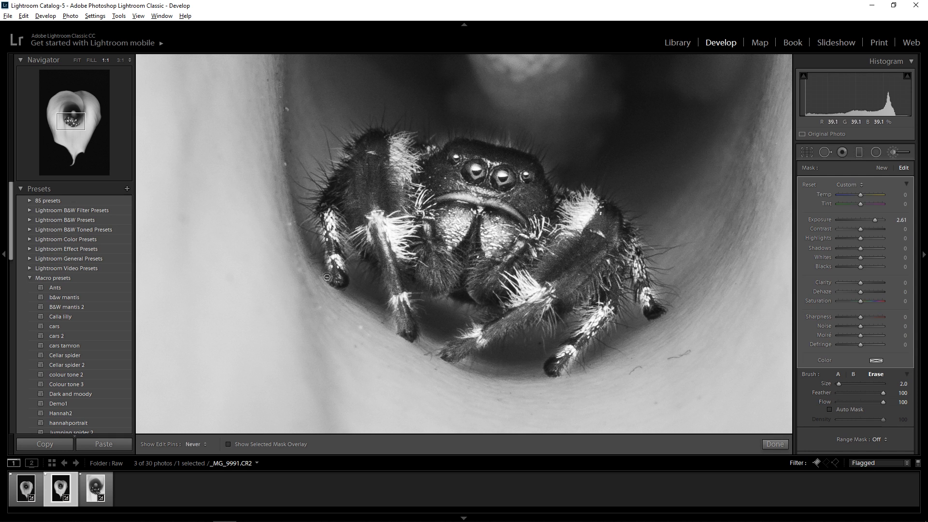
drag(319, 229, 343, 232)
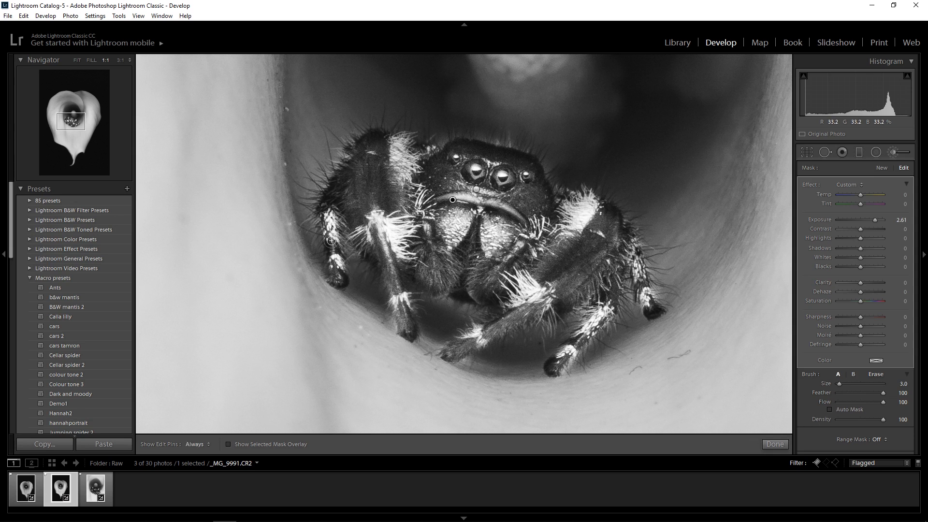
key(h)
key(h)
key(z)
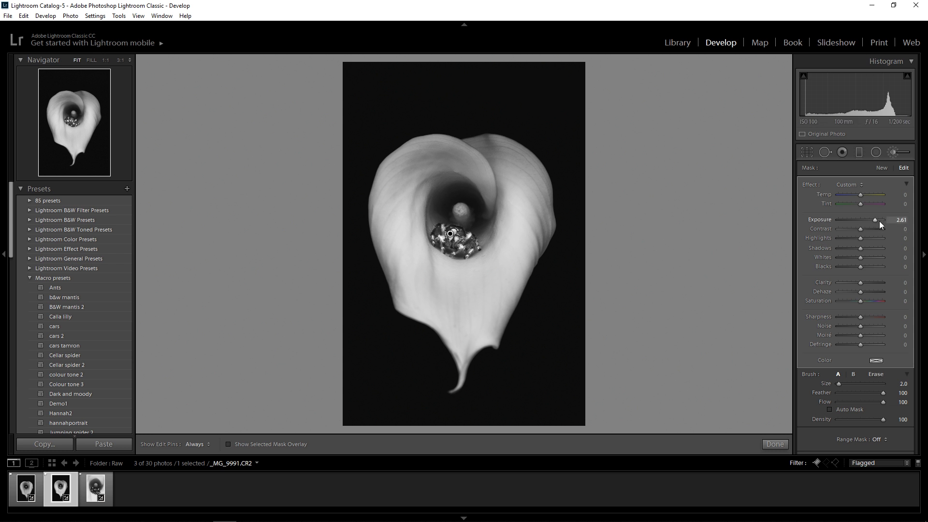
Set the spider's brush mask to Exposure 0.87, Contrast 24, Highlights 26, Shadows 28 and Clarity 20, and close the Adjustment Brush.
drag(874, 219, 865, 219)
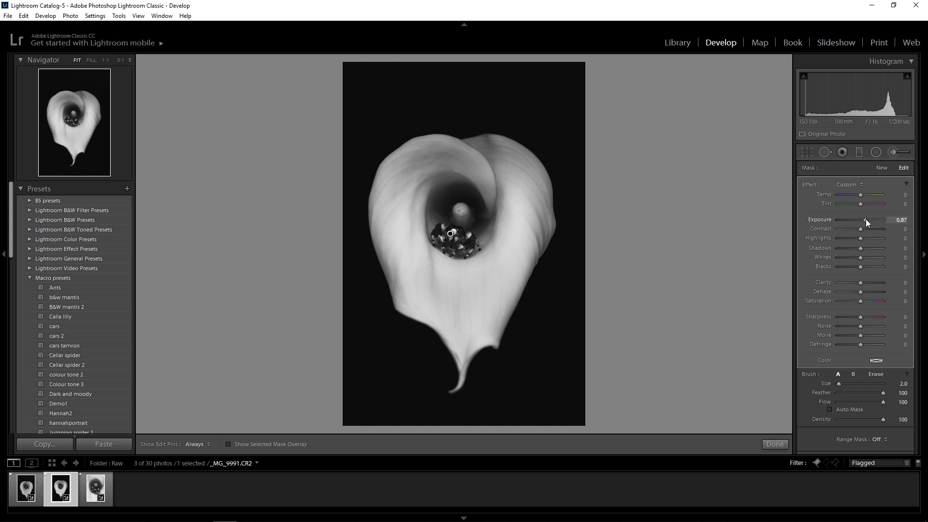
drag(870, 229, 868, 230)
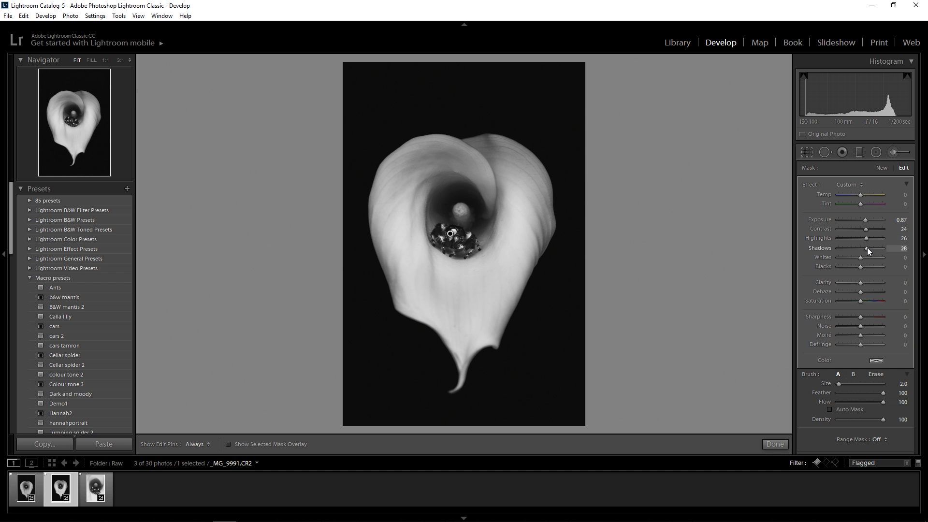
drag(859, 283, 865, 282)
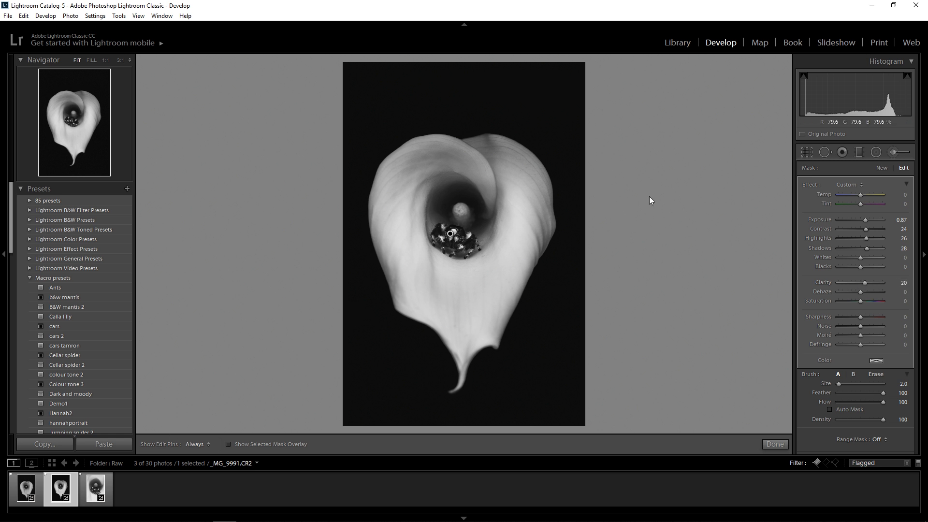
click(894, 151)
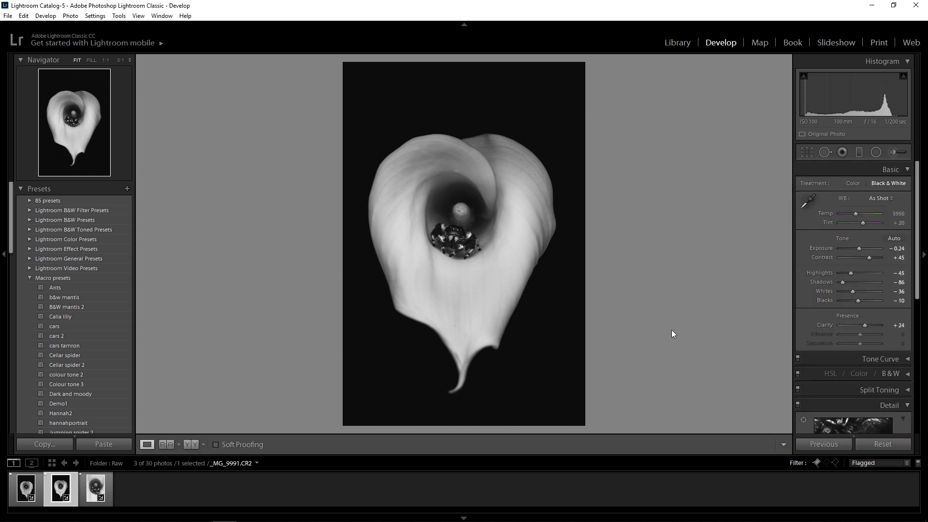
Compare _MG_9991.CR2 with the empty-flower photo _MG_9967.CR2 and open the close-up spider photo _MG_0009.CR2.
click(25, 486)
click(60, 317)
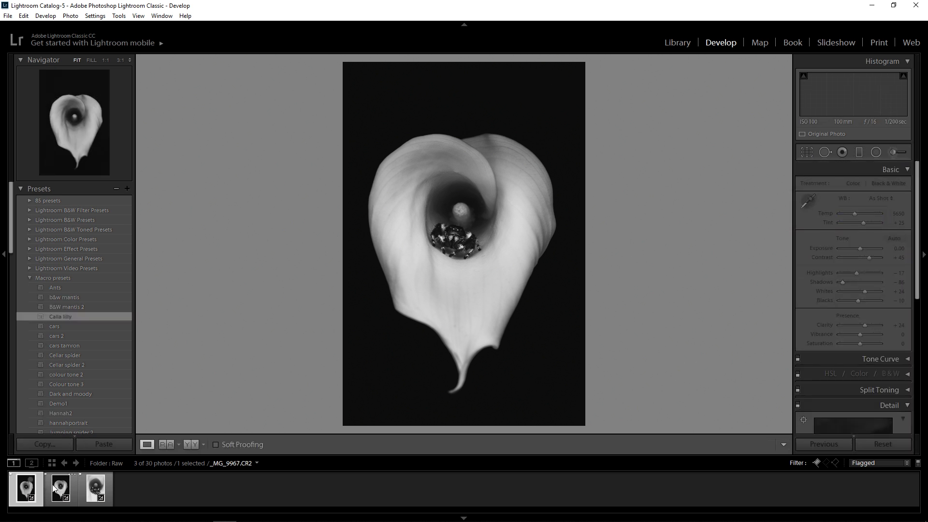
click(60, 492)
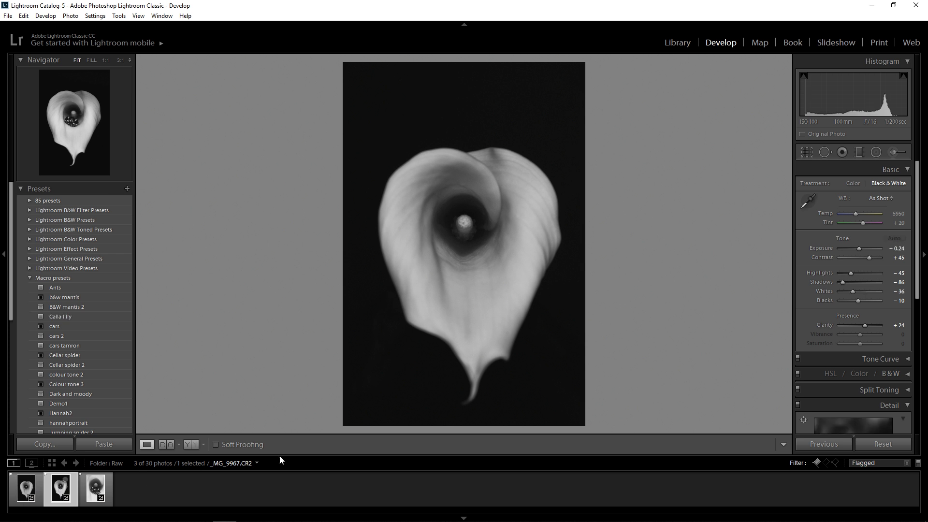
click(85, 489)
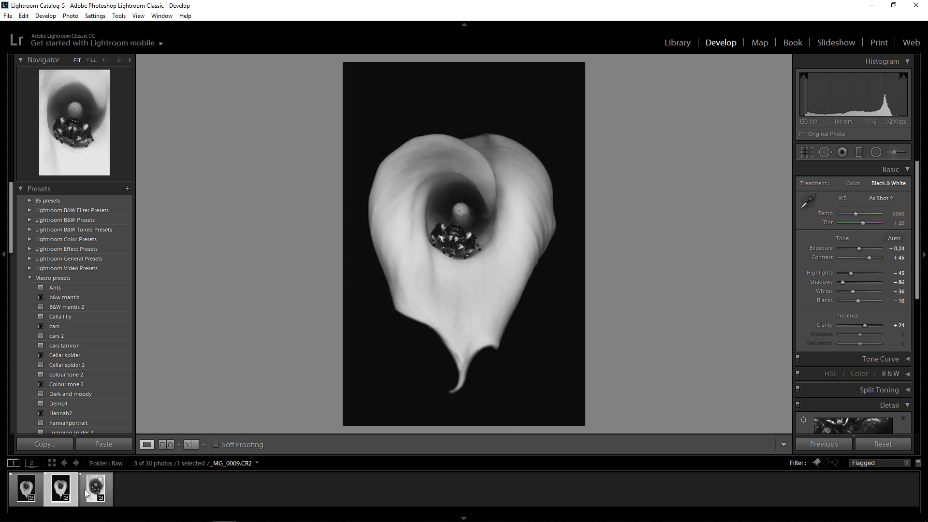